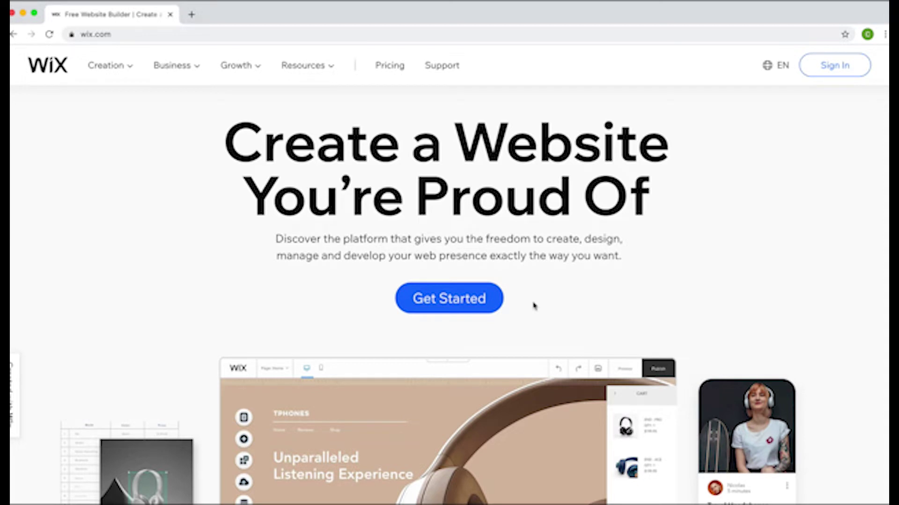
Sign up with Google and answer onboarding as a first-time creator building a Blog for yourself.
{"action": "left_click", "coordinate": [450, 304]}
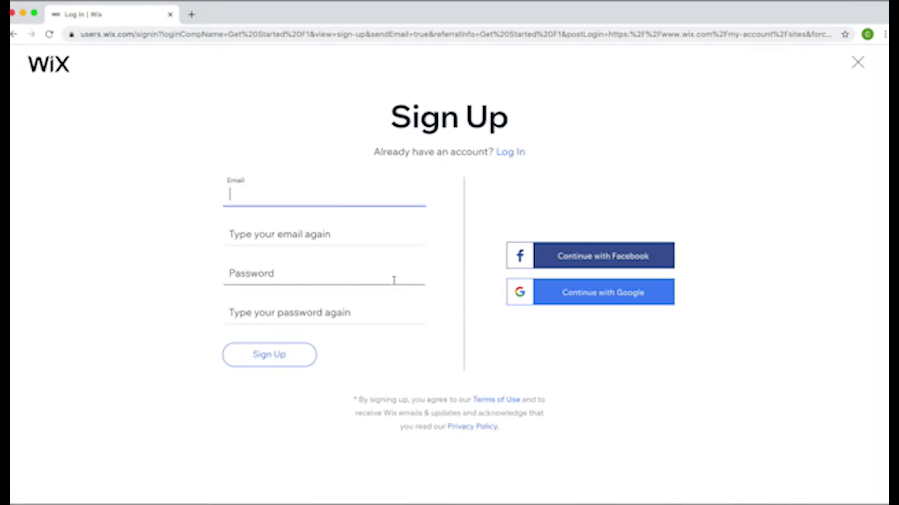
{"action": "left_click", "coordinate": [555, 296]}
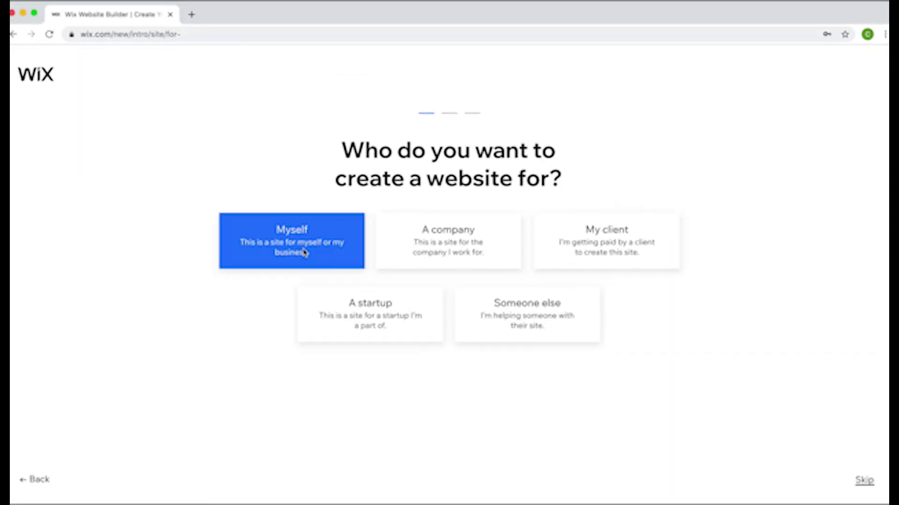
{"action": "left_click", "coordinate": [304, 253]}
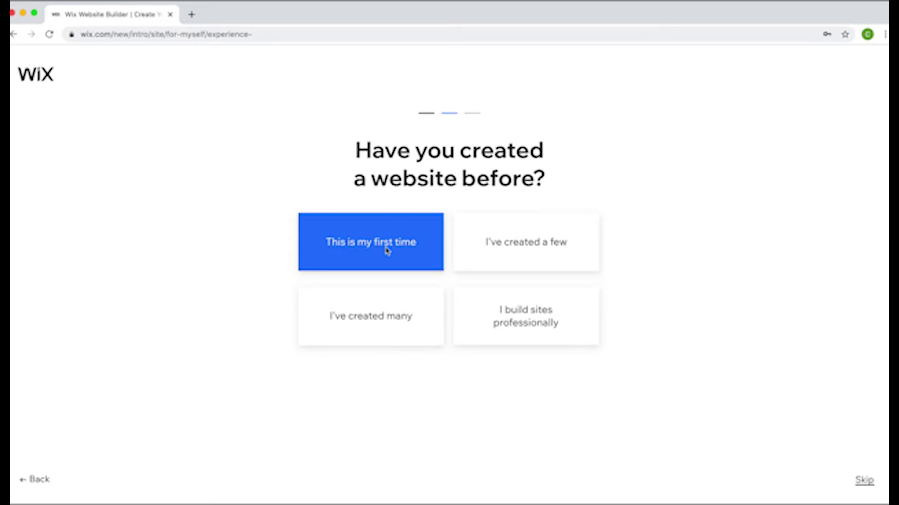
{"action": "left_click", "coordinate": [387, 250]}
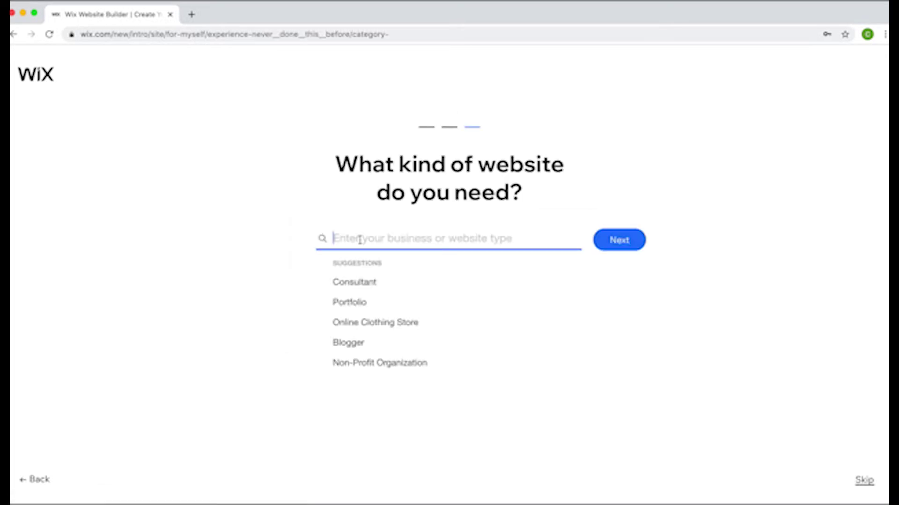
{"action": "type", "text": "blog"}
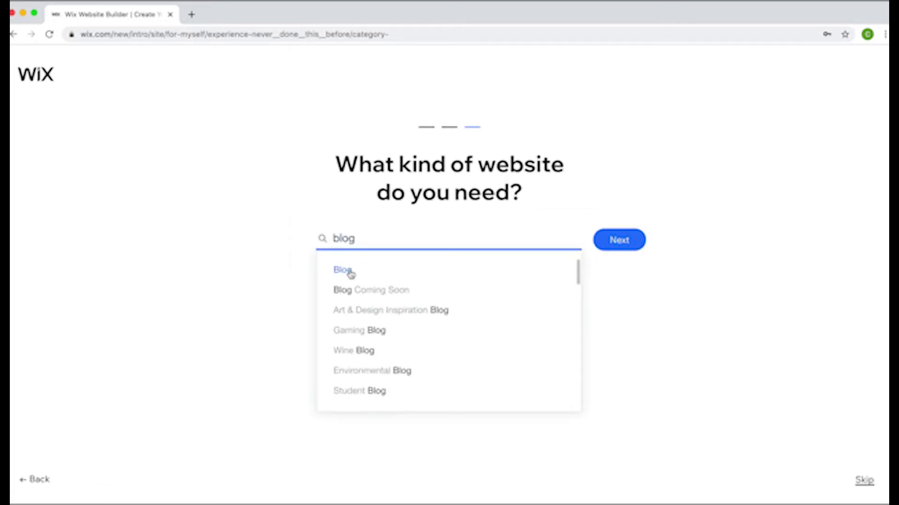
{"action": "left_click", "coordinate": [350, 274]}
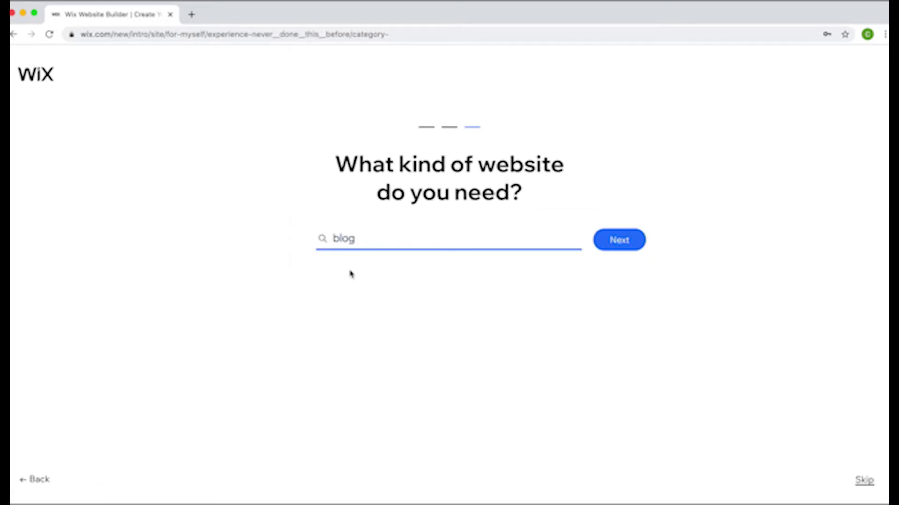
{"action": "left_click", "coordinate": [632, 250]}
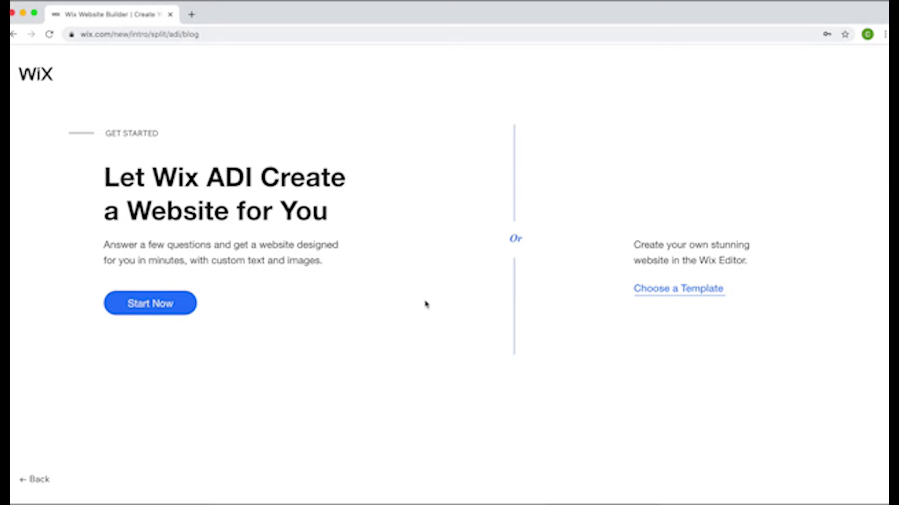
Scroll through the Blog website templates and preview the Marketing Blog template.
{"action": "left_click", "coordinate": [659, 292]}
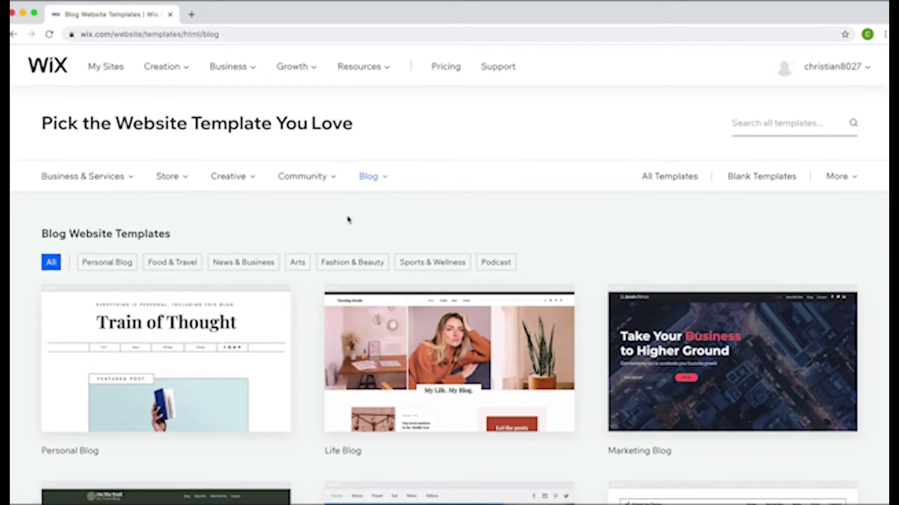
{"action": "scroll", "coordinate": [335, 221], "scroll_direction": "down", "scroll_amount": 3}
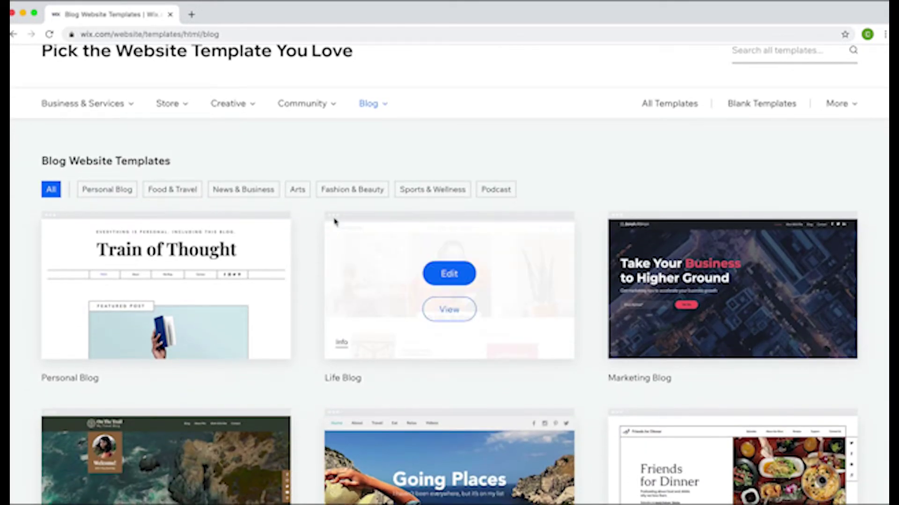
{"action": "scroll", "coordinate": [300, 280], "scroll_direction": "down", "scroll_amount": 3}
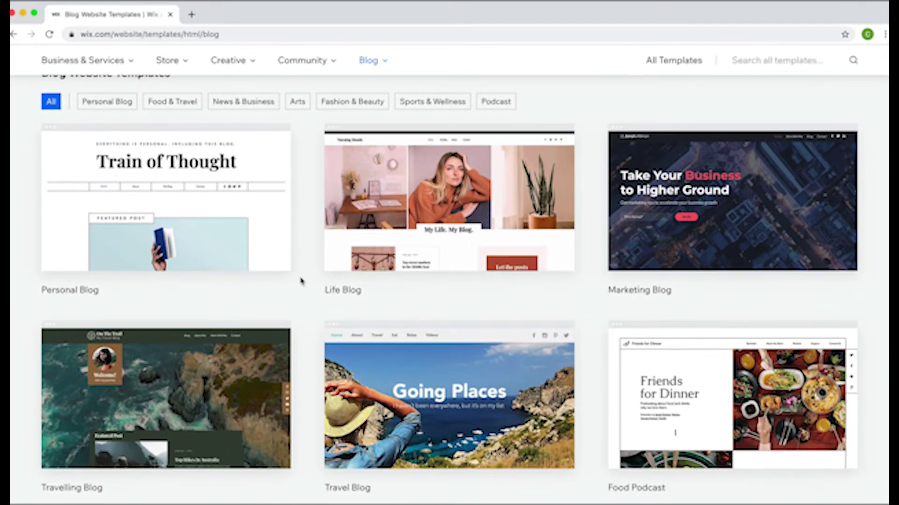
{"action": "scroll", "coordinate": [301, 281], "scroll_direction": "down", "scroll_amount": 5}
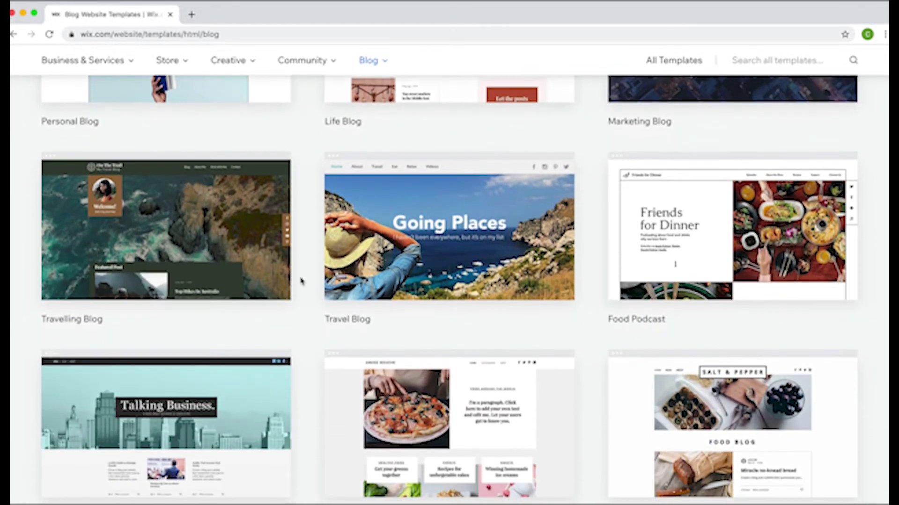
{"action": "scroll", "coordinate": [301, 282], "scroll_direction": "down", "scroll_amount": 1}
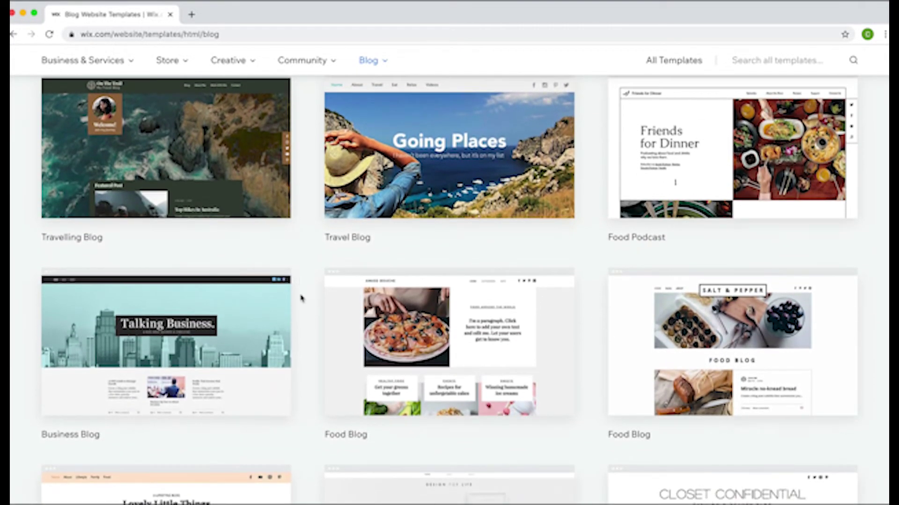
{"action": "scroll", "coordinate": [303, 309], "scroll_direction": "down", "scroll_amount": 3}
{"action": "scroll", "coordinate": [303, 309], "scroll_direction": "down", "scroll_amount": 5}
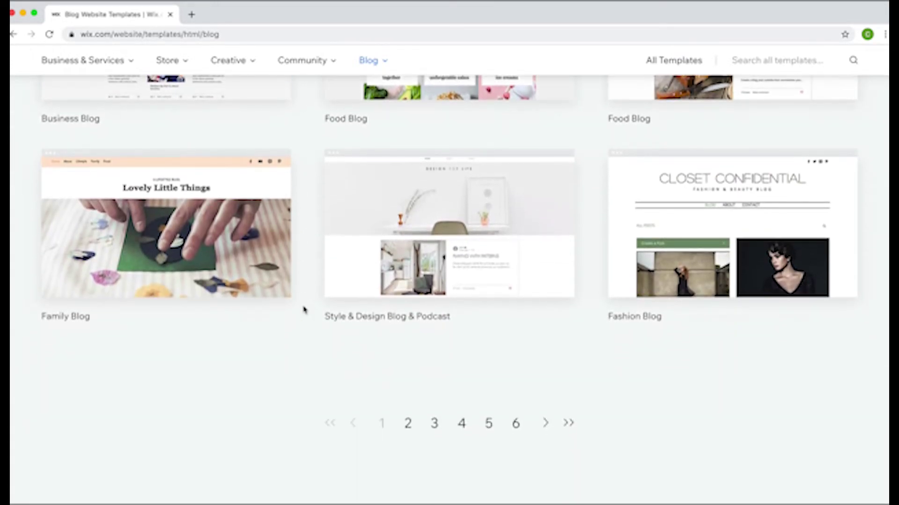
{"action": "scroll", "coordinate": [303, 309], "scroll_direction": "up", "scroll_amount": 15}
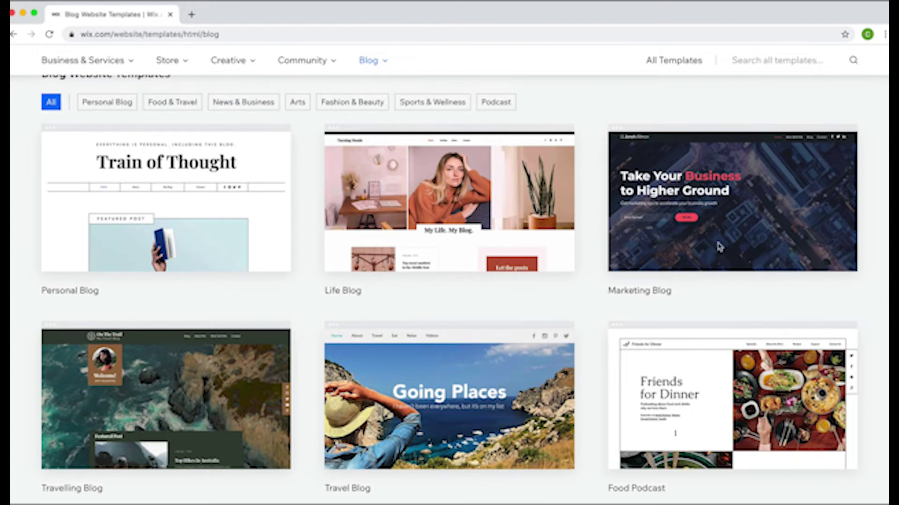
{"action": "left_click", "coordinate": [731, 223]}
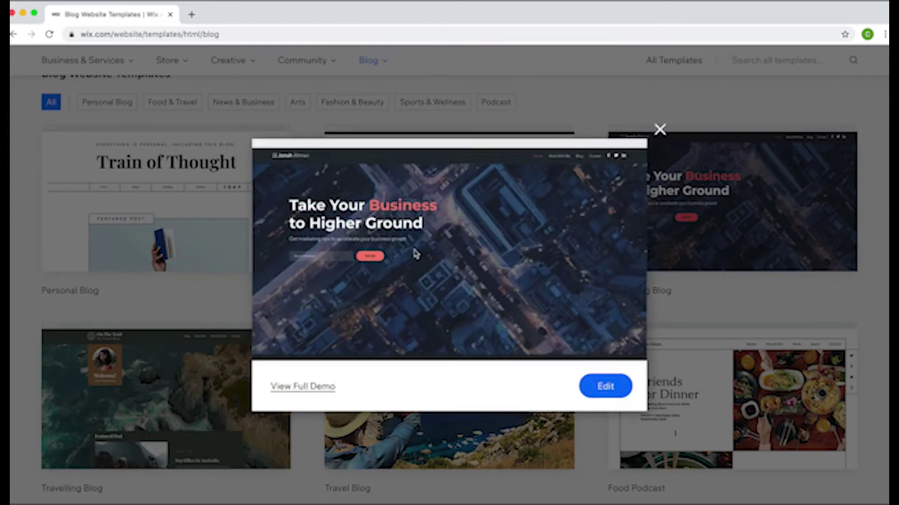
Search the template gallery for 'food'.
{"action": "scroll", "coordinate": [415, 254], "scroll_direction": "down", "scroll_amount": 3}
{"action": "scroll", "coordinate": [416, 254], "scroll_direction": "up", "scroll_amount": 3}
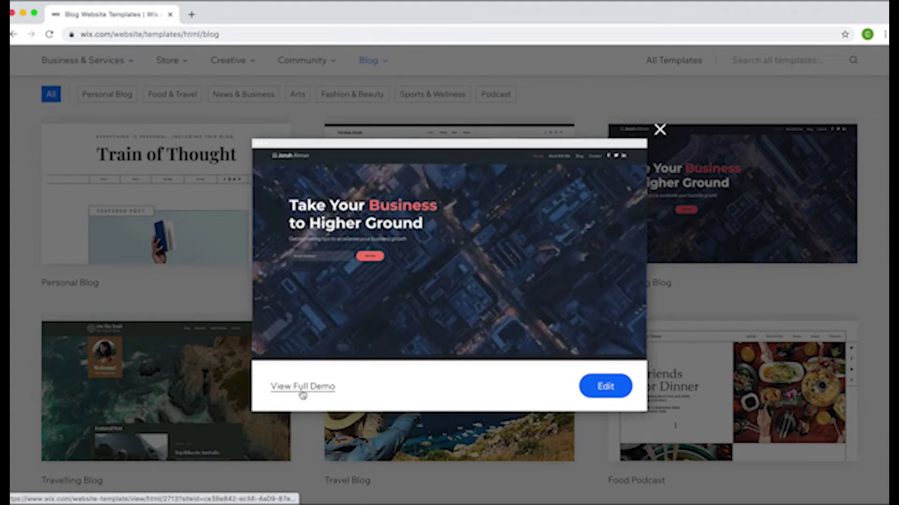
{"action": "type", "text": "food"}
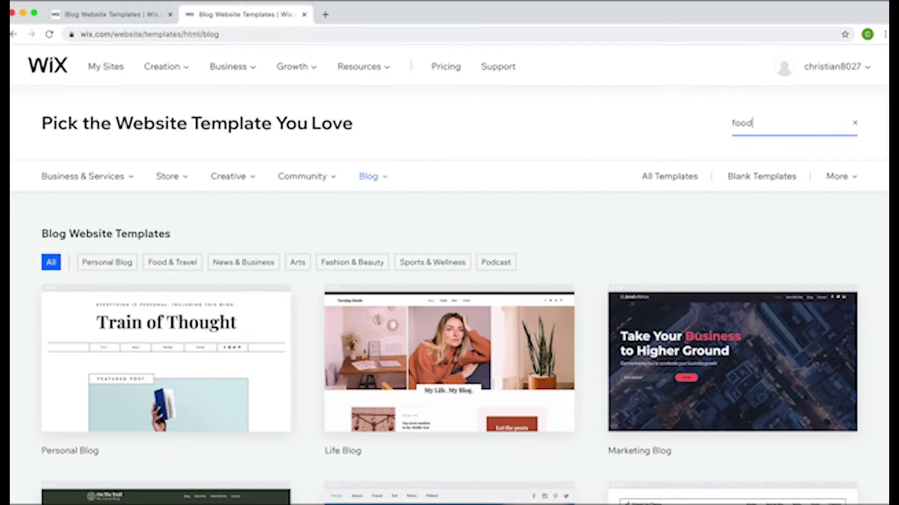
{"action": "key", "text": "Return"}
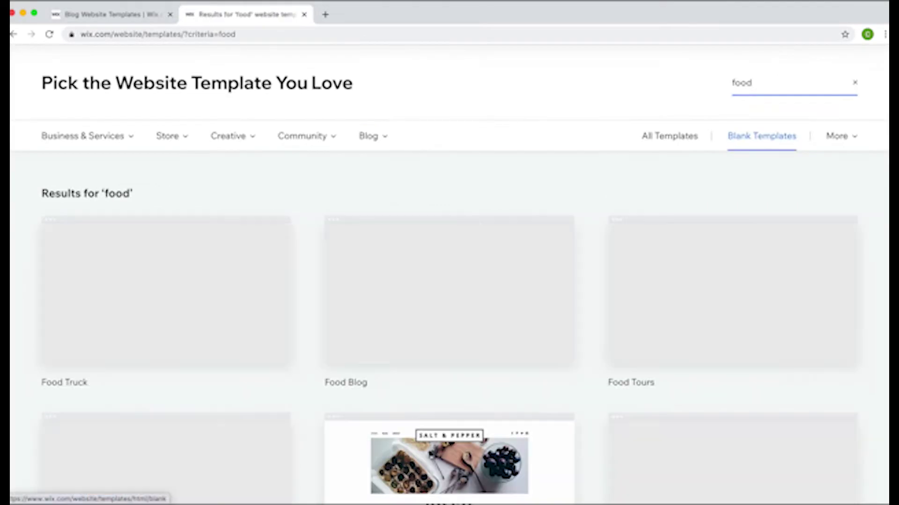
Preview the Food Blog template, then open the Marketing Blog demo's Blog page.
{"action": "mouse_move", "coordinate": [461, 249]}
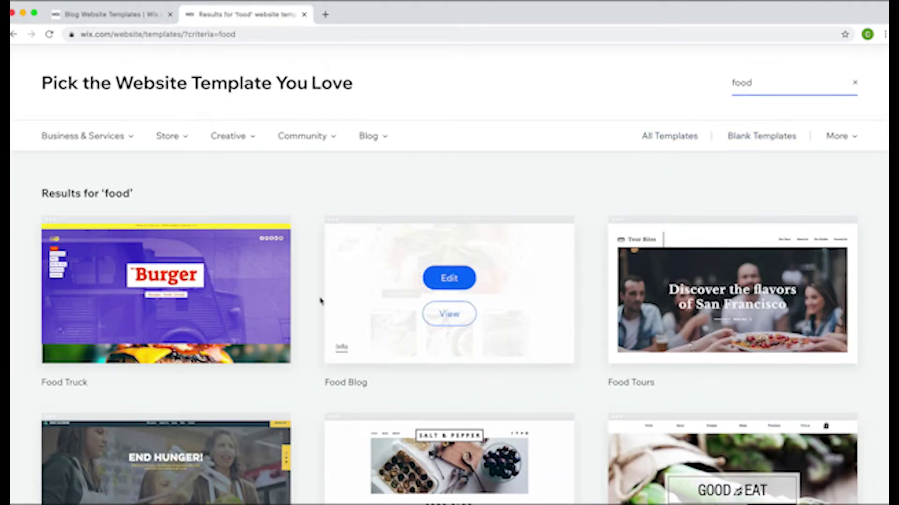
{"action": "scroll", "coordinate": [303, 307], "scroll_direction": "down", "scroll_amount": 3}
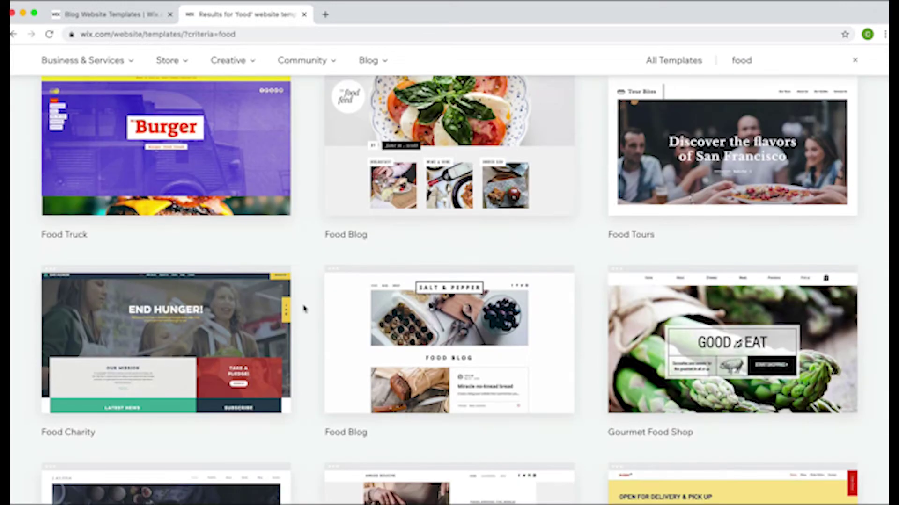
{"action": "scroll", "coordinate": [304, 308], "scroll_direction": "down", "scroll_amount": 2}
{"action": "scroll", "coordinate": [303, 308], "scroll_direction": "up", "scroll_amount": 3}
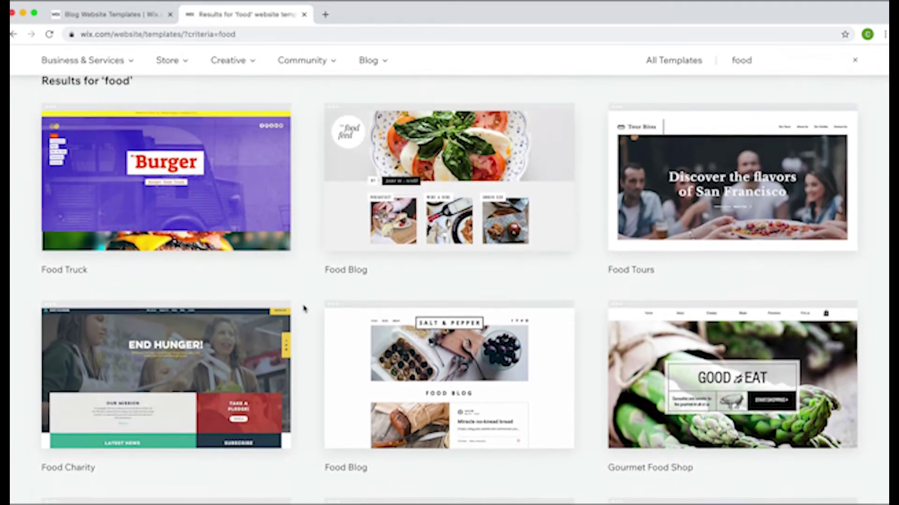
{"action": "left_click", "coordinate": [438, 230]}
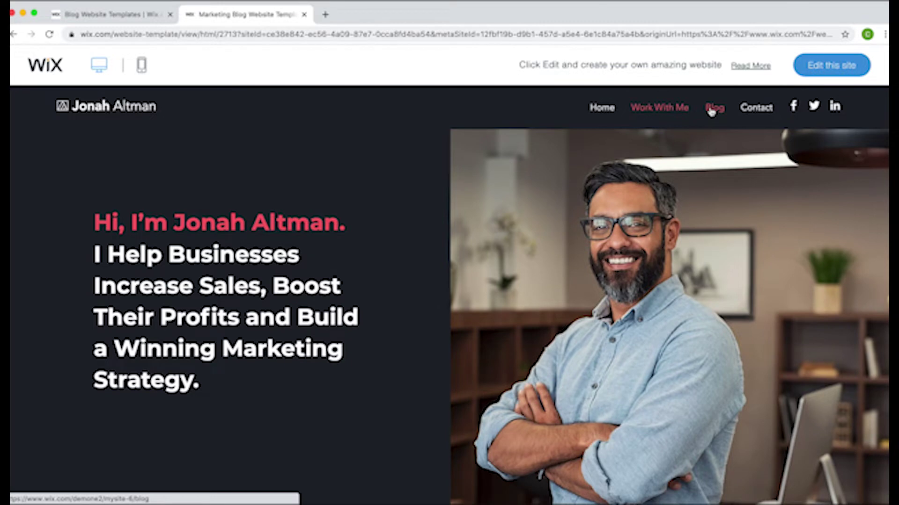
{"action": "left_click", "coordinate": [712, 108]}
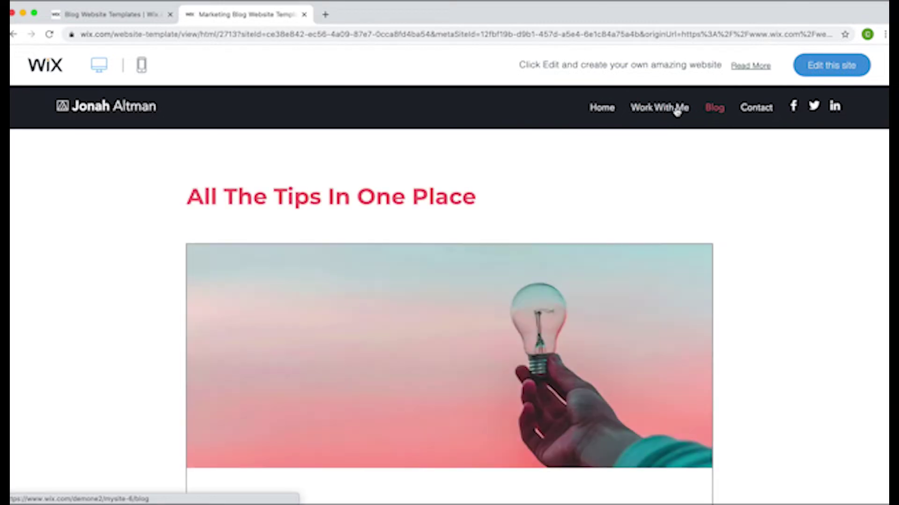
Scroll the Marketing Blog demo's posts, then open that template in the Wix Editor.
{"action": "scroll", "coordinate": [431, 178], "scroll_direction": "down", "scroll_amount": 5}
{"action": "scroll", "coordinate": [430, 178], "scroll_direction": "down", "scroll_amount": 6}
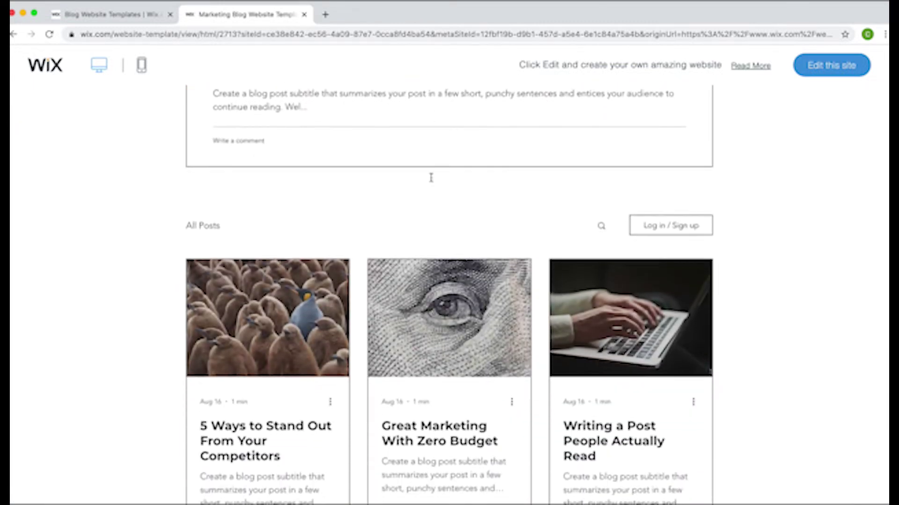
{"action": "left_click", "coordinate": [304, 15]}
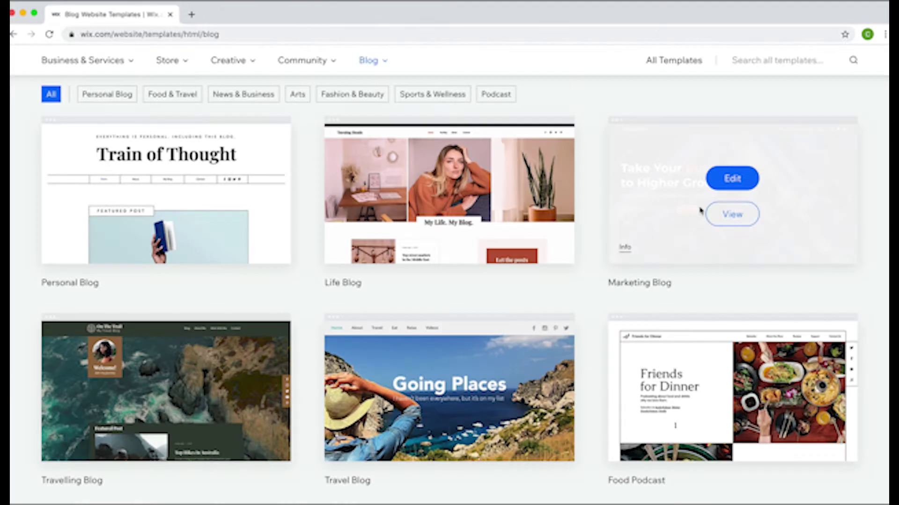
{"action": "left_click", "coordinate": [724, 191]}
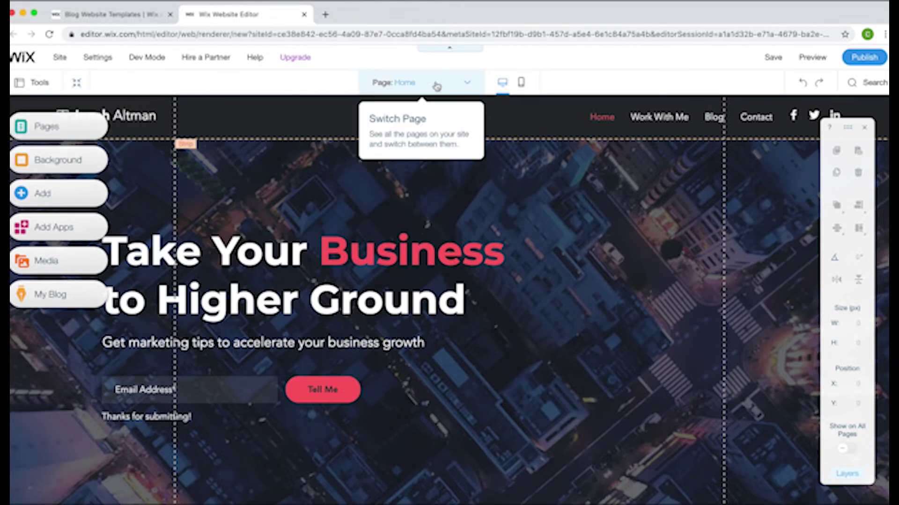
Check the page list, nudge the layout panel, then start Wix ADI's guided setup instead.
{"action": "left_click", "coordinate": [467, 84]}
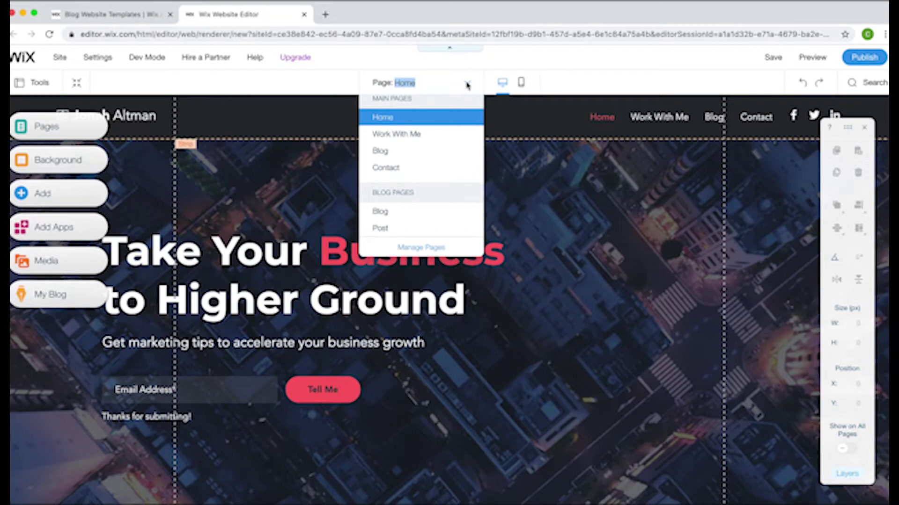
{"action": "left_click", "coordinate": [467, 84]}
{"action": "scroll", "coordinate": [431, 214], "scroll_direction": "down", "scroll_amount": 3}
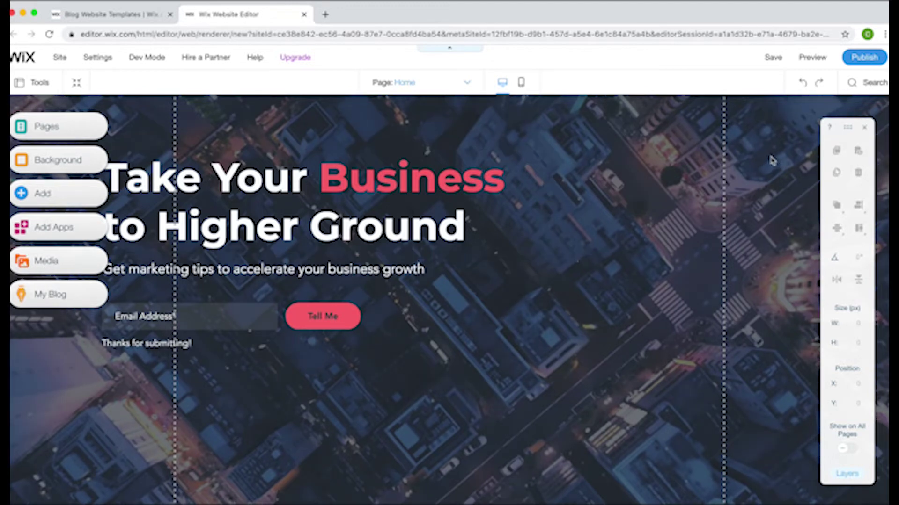
{"action": "left_click_drag", "start_coordinate": [852, 129], "coordinate": [822, 144]}
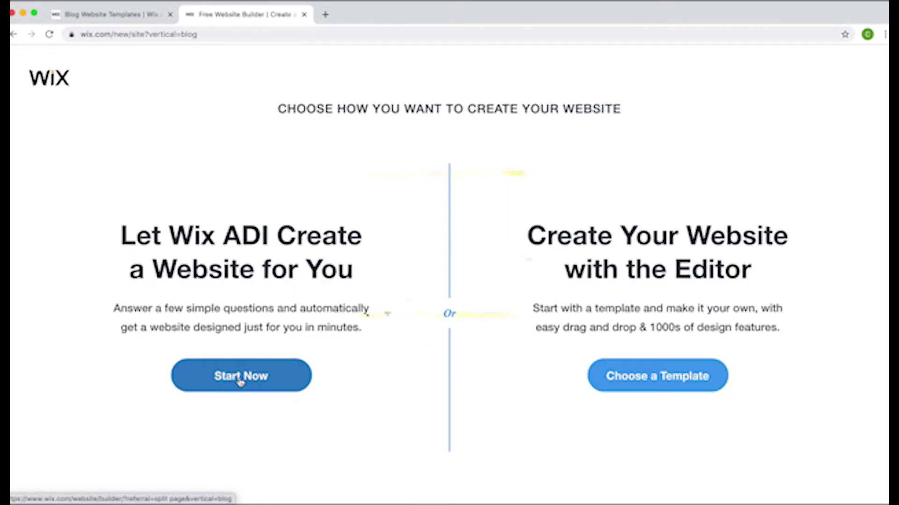
{"action": "left_click", "coordinate": [240, 380]}
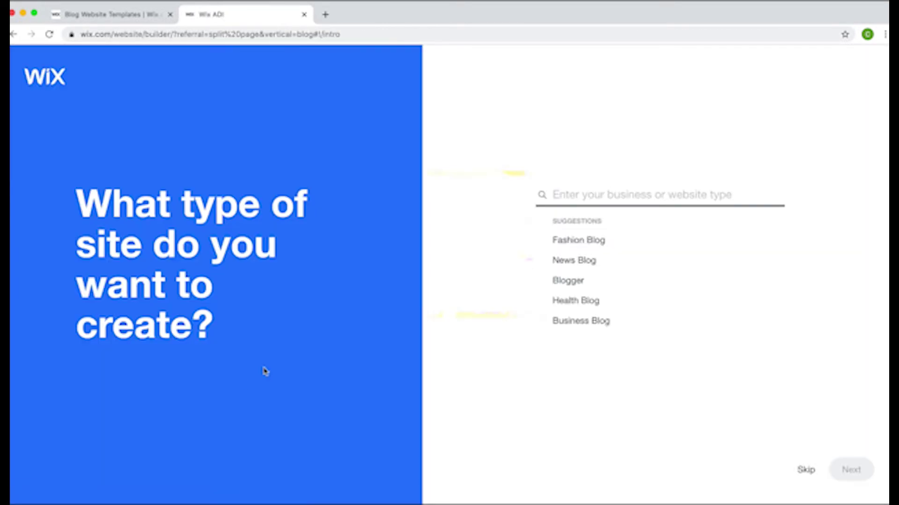
Choose Food Blog as the site type and add Instagram Feed and Forum features.
{"action": "left_click", "coordinate": [561, 198]}
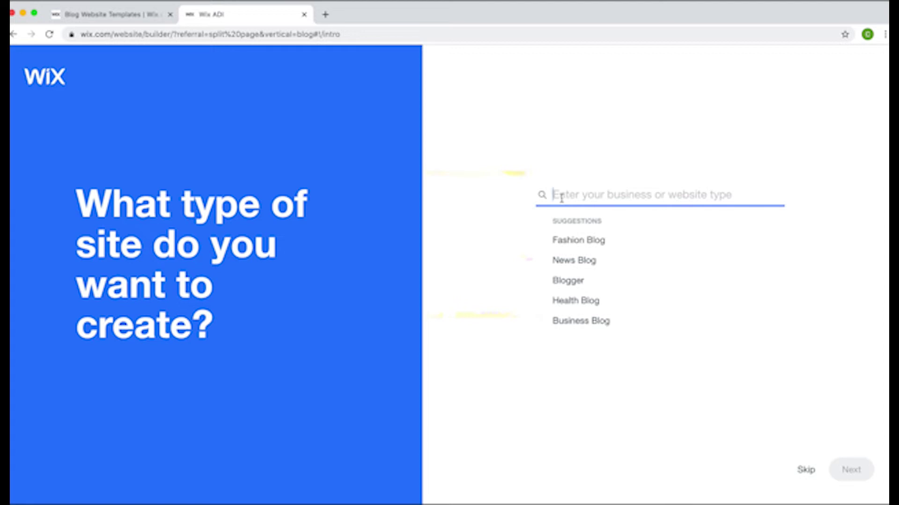
{"action": "type", "text": "food blog"}
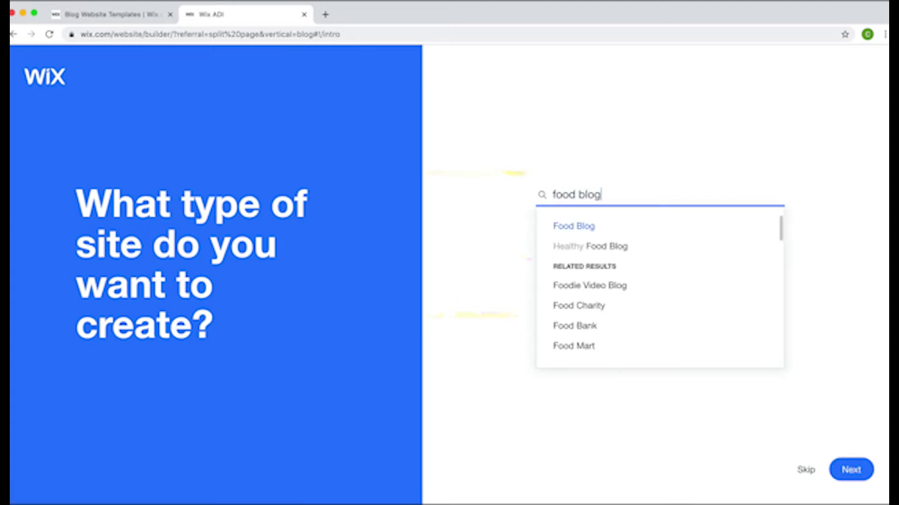
{"action": "left_click", "coordinate": [559, 228]}
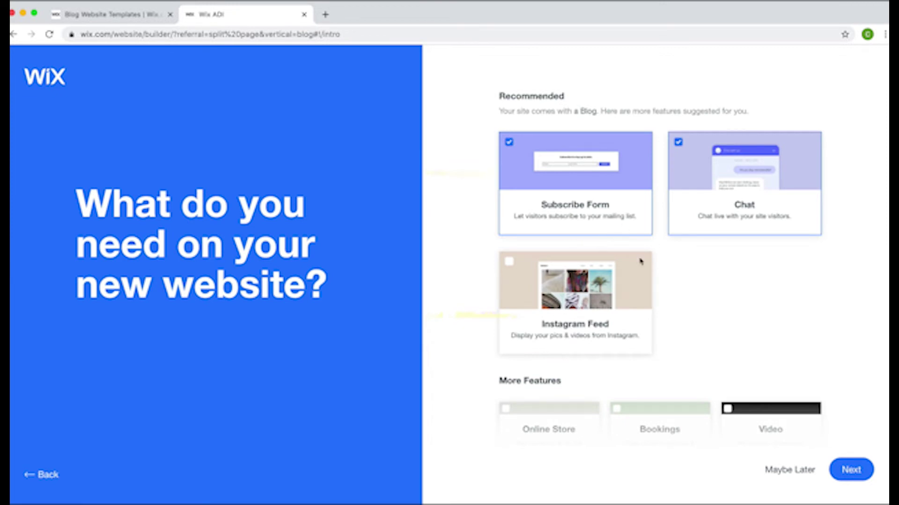
{"action": "left_click", "coordinate": [508, 262]}
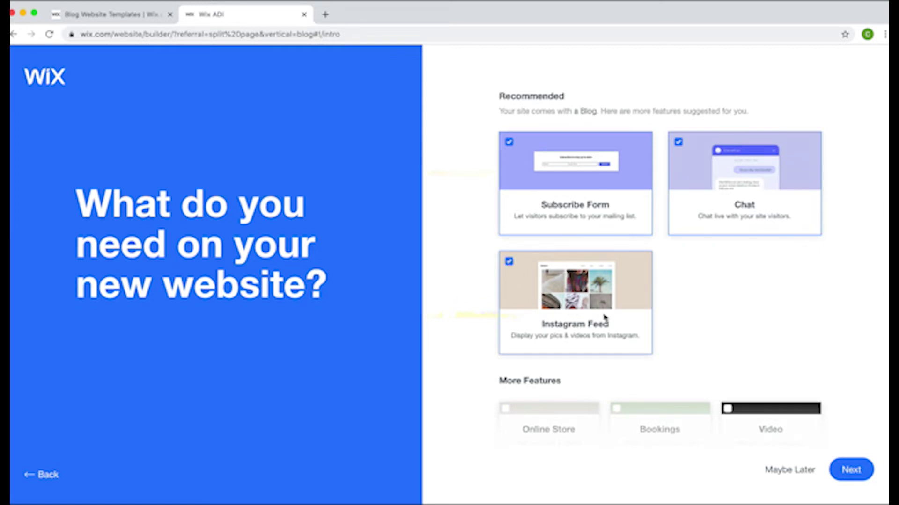
{"action": "scroll", "coordinate": [617, 313], "scroll_direction": "down", "scroll_amount": 2}
{"action": "scroll", "coordinate": [617, 314], "scroll_direction": "down", "scroll_amount": 1}
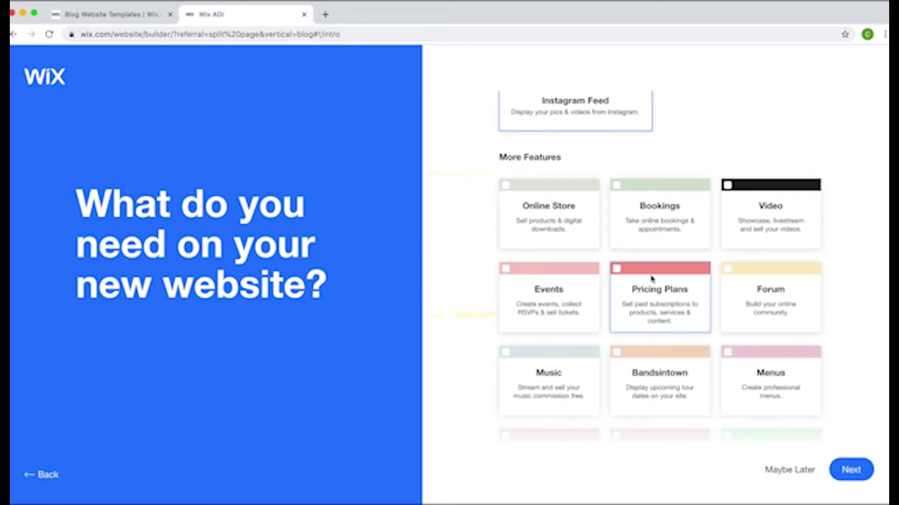
{"action": "left_click", "coordinate": [727, 269]}
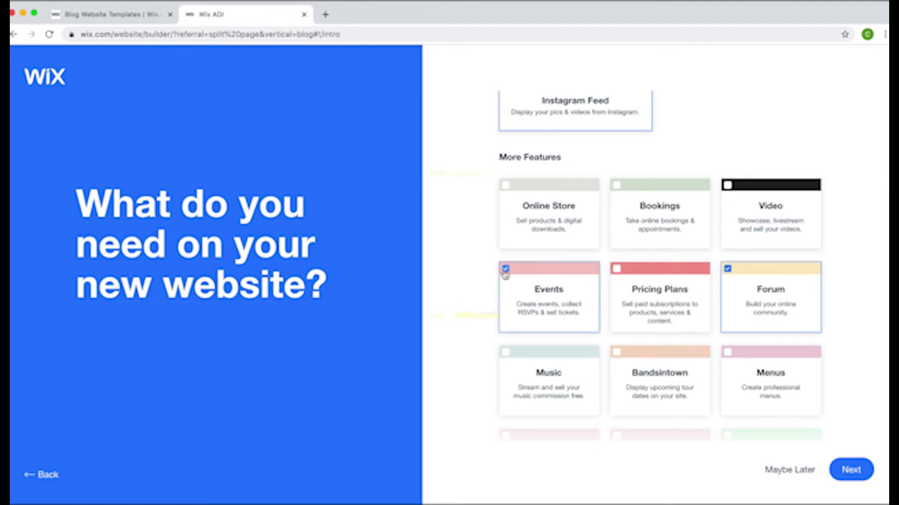
{"action": "scroll", "coordinate": [653, 305], "scroll_direction": "down", "scroll_amount": 3}
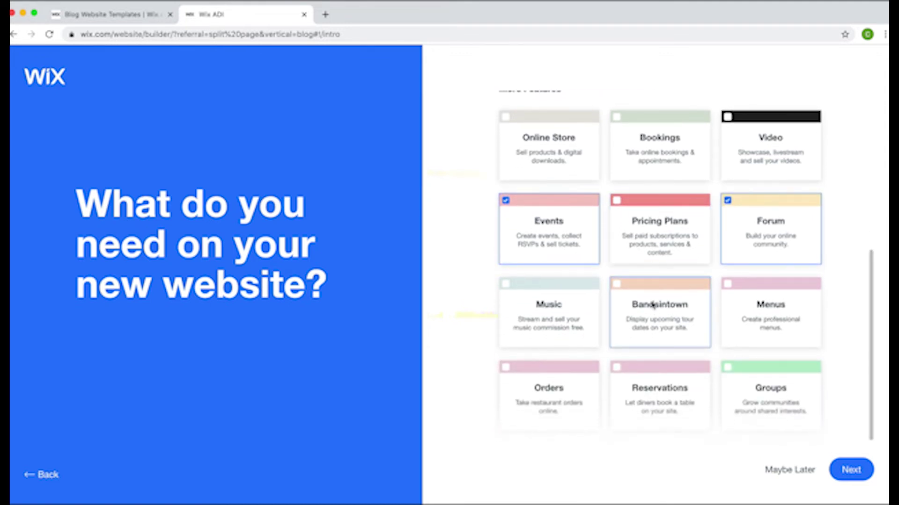
{"action": "scroll", "coordinate": [653, 305], "scroll_direction": "down", "scroll_amount": 1}
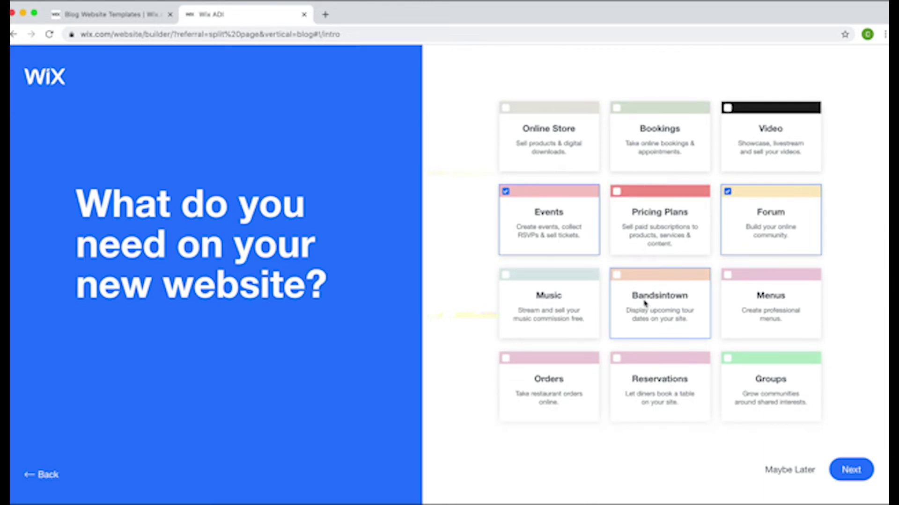
{"action": "scroll", "coordinate": [644, 303], "scroll_direction": "up", "scroll_amount": 4}
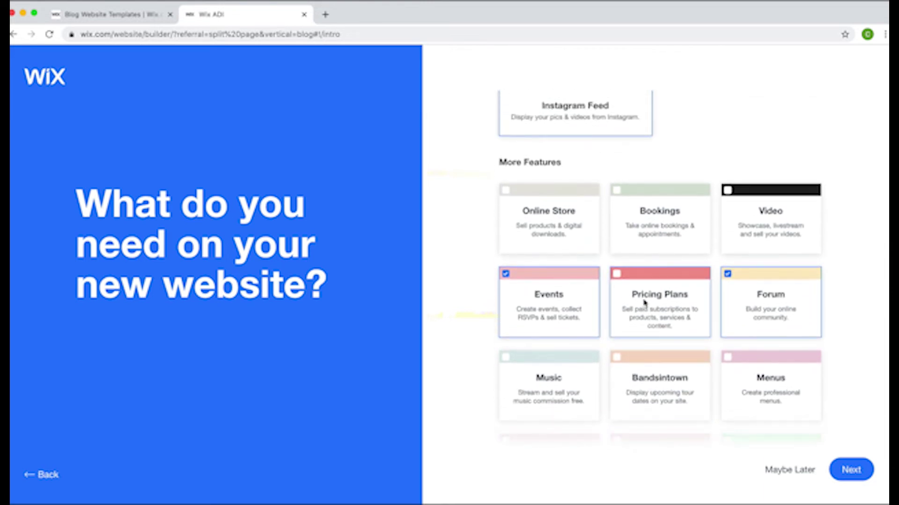
{"action": "left_click", "coordinate": [850, 471]}
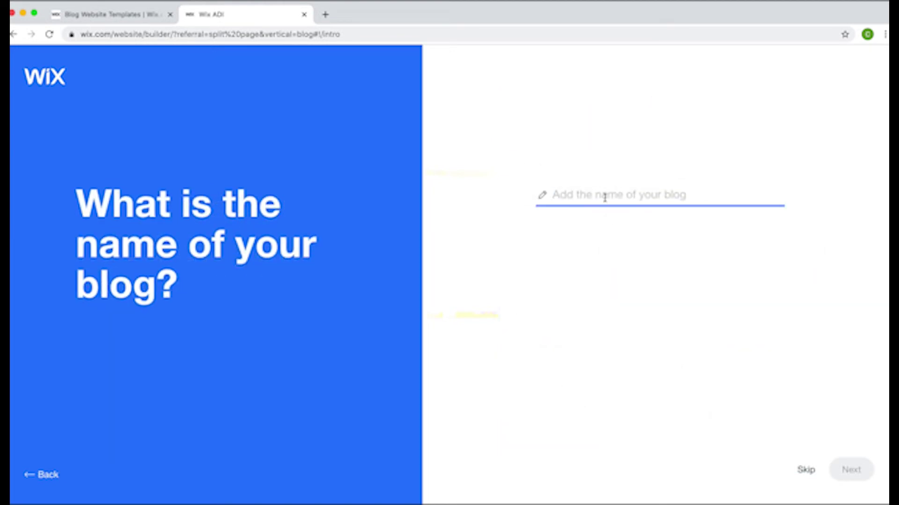
Begin entering the blog name 'The Helms Hamburger Blog'.
{"action": "type", "text": "H"}
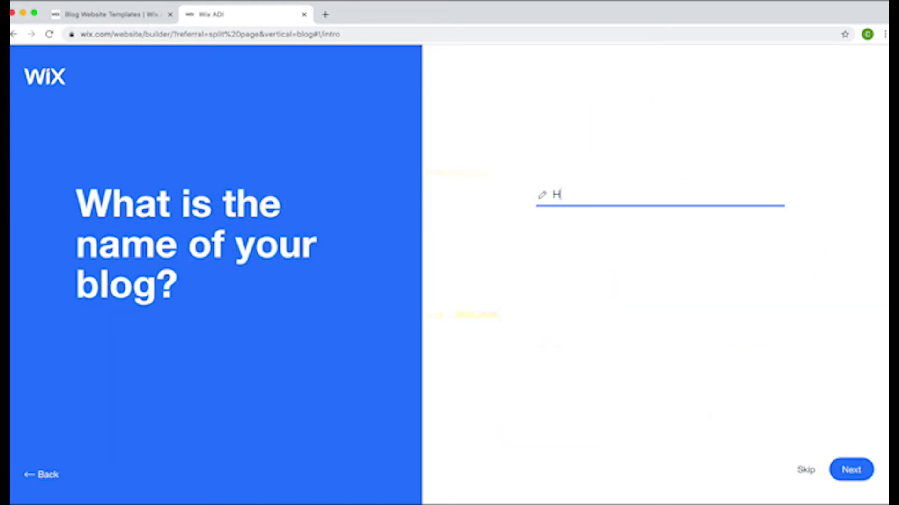
{"action": "type", "text": "el"}
{"action": "key", "text": "BackSpace"}
{"action": "key", "text": "BackSpace"}
{"action": "key", "text": "BackSpace"}
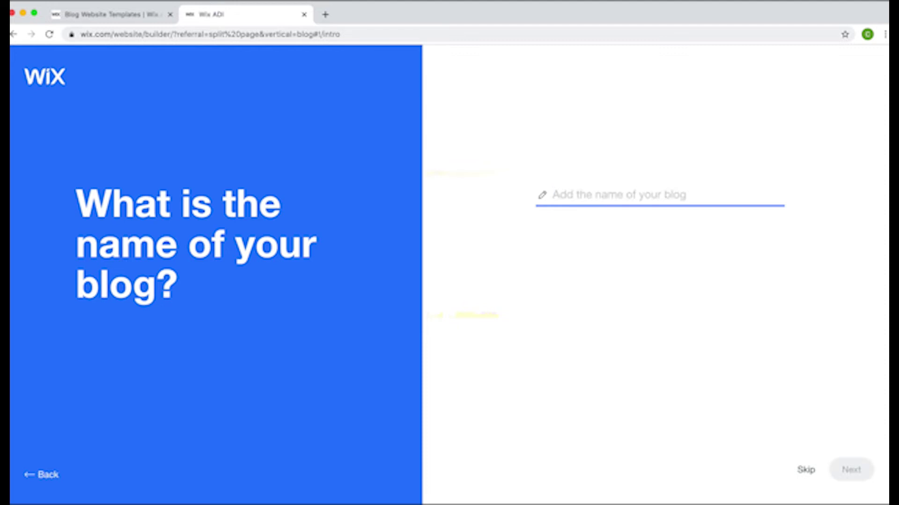
{"action": "type", "text": "H"}
{"action": "key", "text": "BackSpace"}
{"action": "type", "text": "T"}
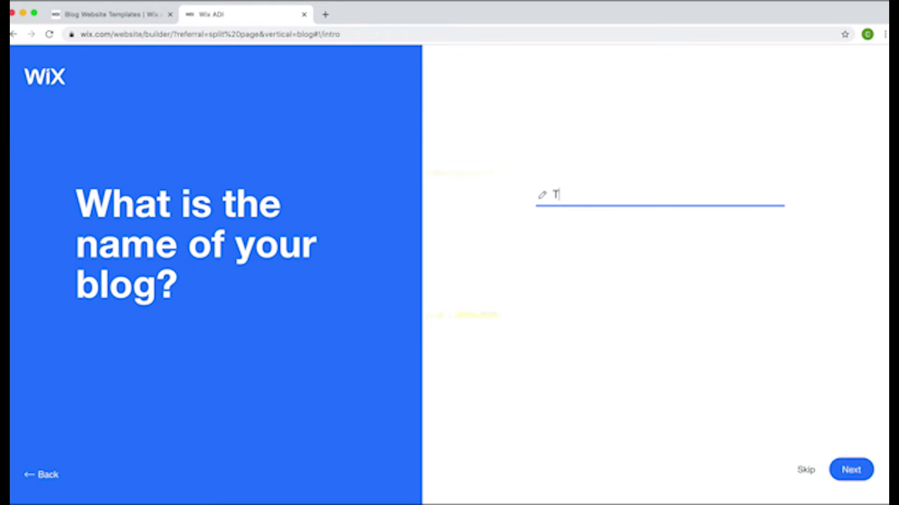
{"action": "type", "text": "he Helms Hamburger"}
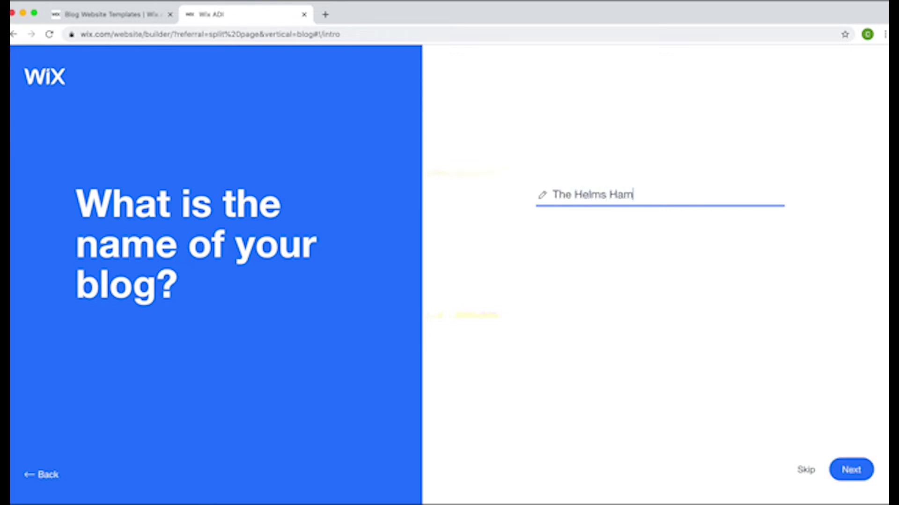
{"action": "type", "text": " B"}
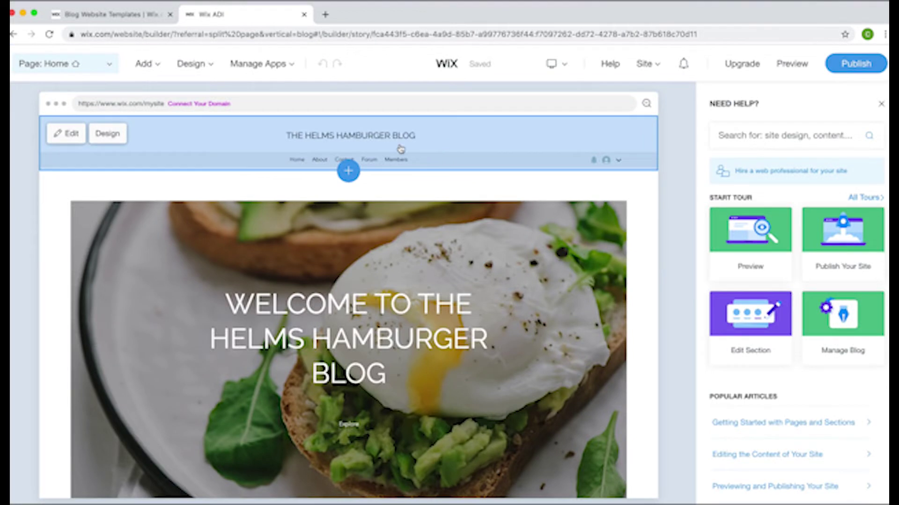
Add 've ever had!' to the header text and set the header type to Regular instead of Fixed.
{"action": "left_click", "coordinate": [63, 135]}
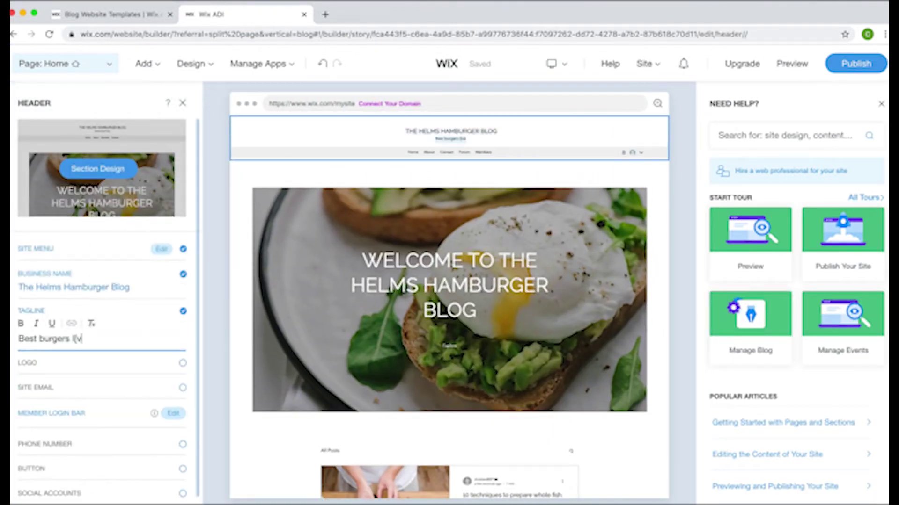
{"action": "type", "text": "ve ever had!"}
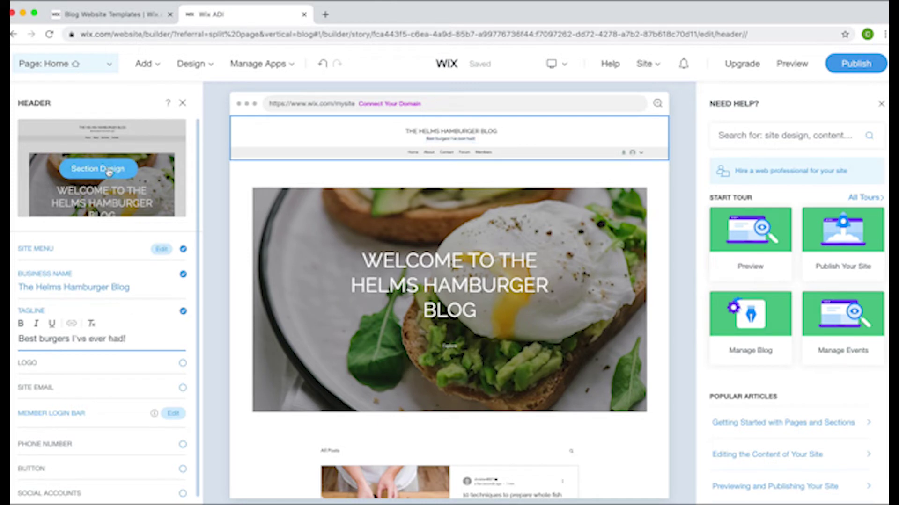
{"action": "left_click", "coordinate": [106, 173]}
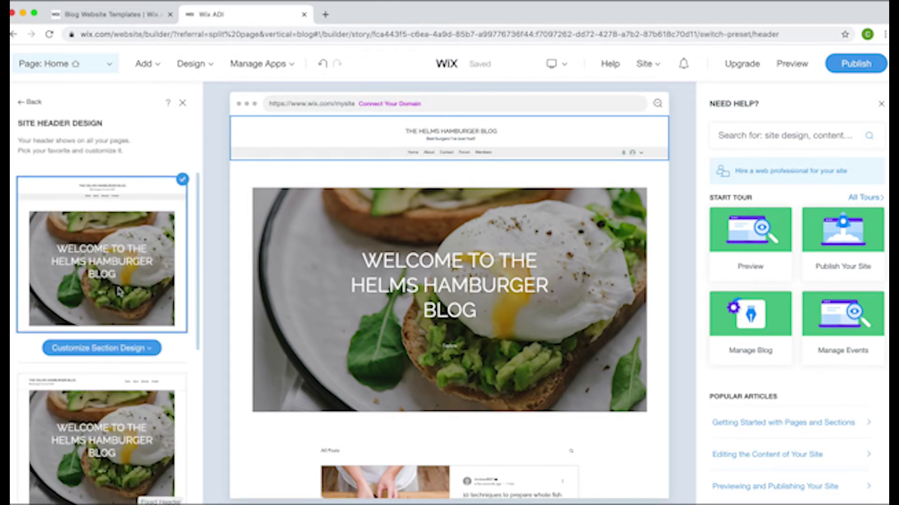
{"action": "scroll", "coordinate": [120, 290], "scroll_direction": "down", "scroll_amount": 2}
{"action": "left_click", "coordinate": [121, 312]}
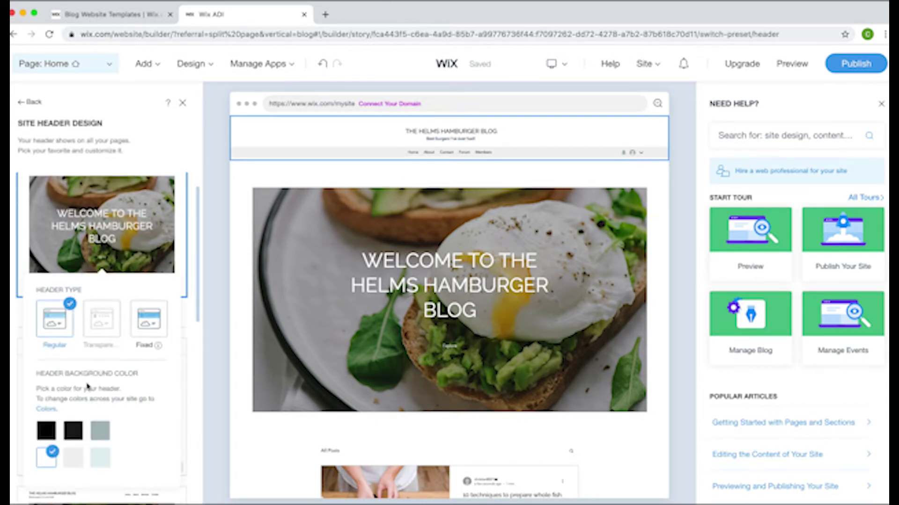
{"action": "left_click", "coordinate": [147, 319]}
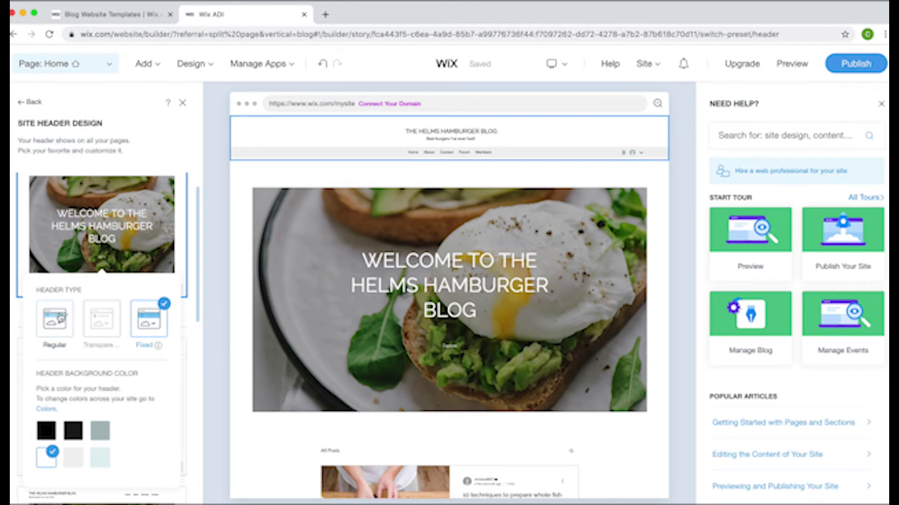
{"action": "left_click", "coordinate": [54, 320]}
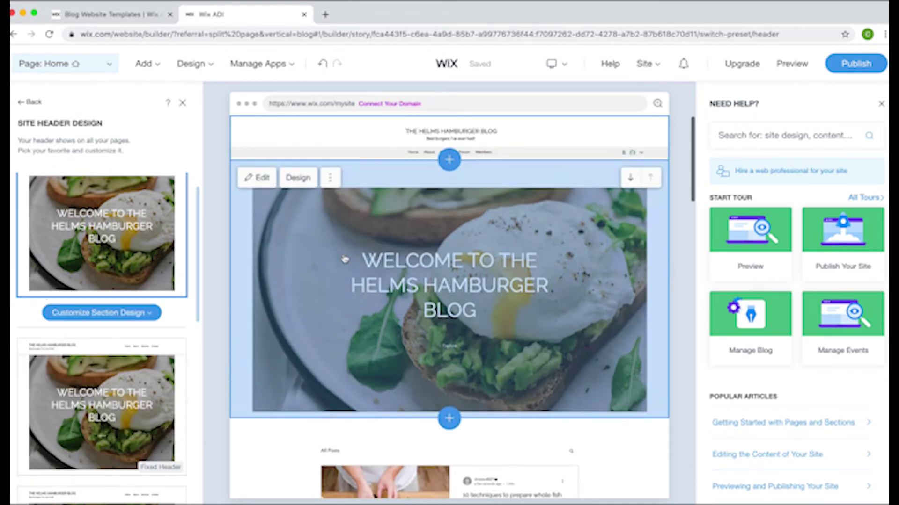
{"action": "left_click", "coordinate": [88, 314]}
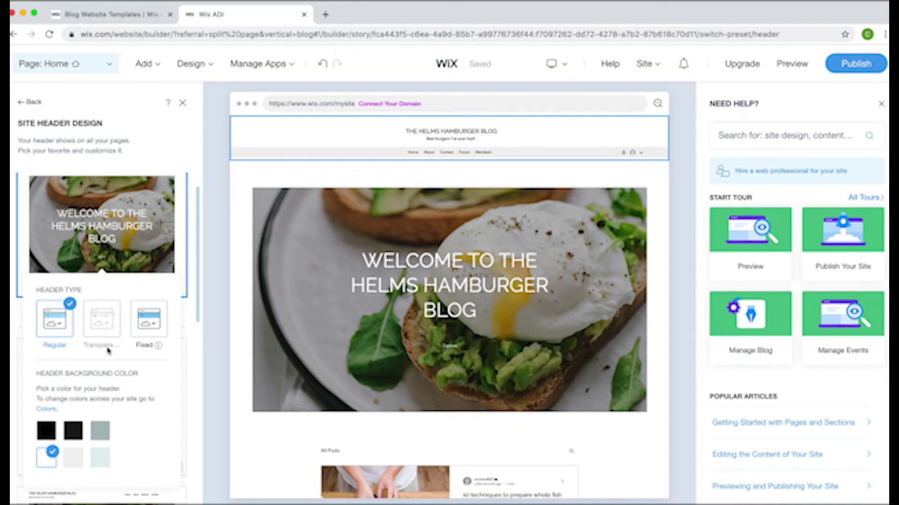
Give the header a light teal background color.
{"action": "left_click", "coordinate": [73, 431]}
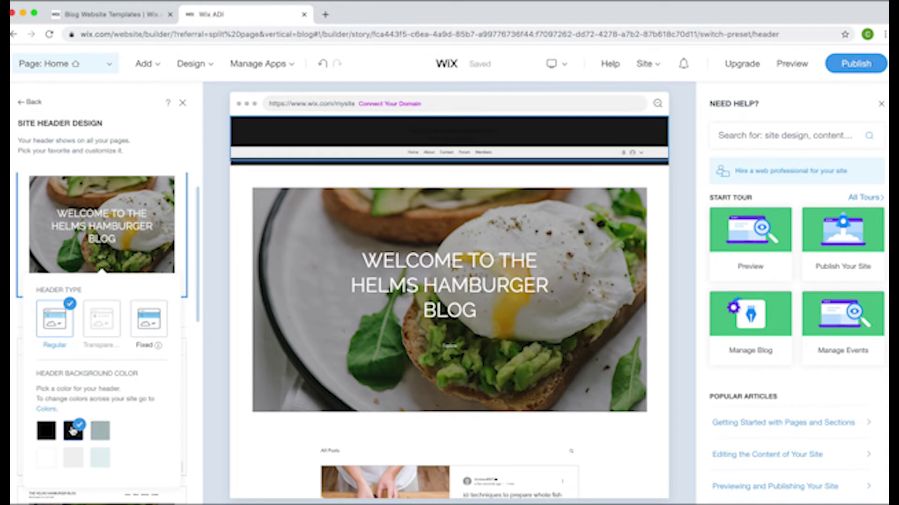
{"action": "left_click", "coordinate": [105, 453]}
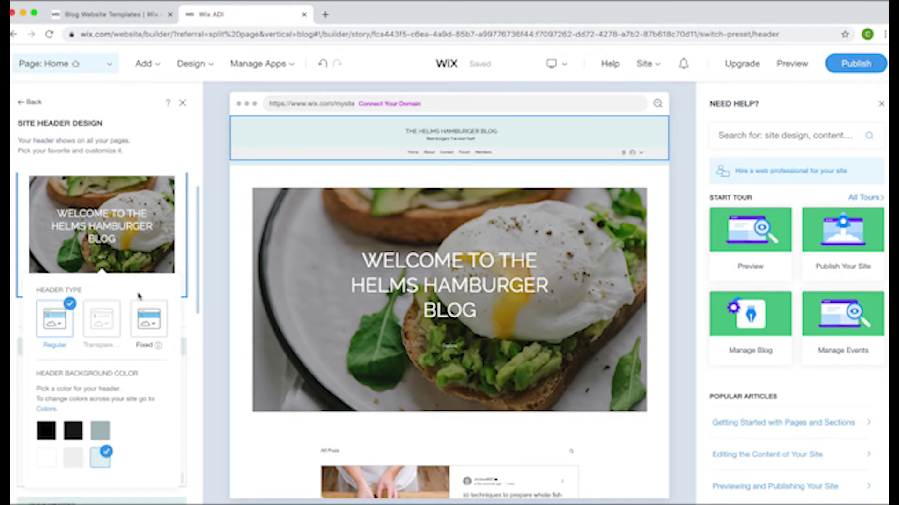
{"action": "left_click", "coordinate": [172, 227]}
Apply the header layout with title on the left and menu on the right, then publish.
{"action": "scroll", "coordinate": [172, 227], "scroll_direction": "down", "scroll_amount": 3}
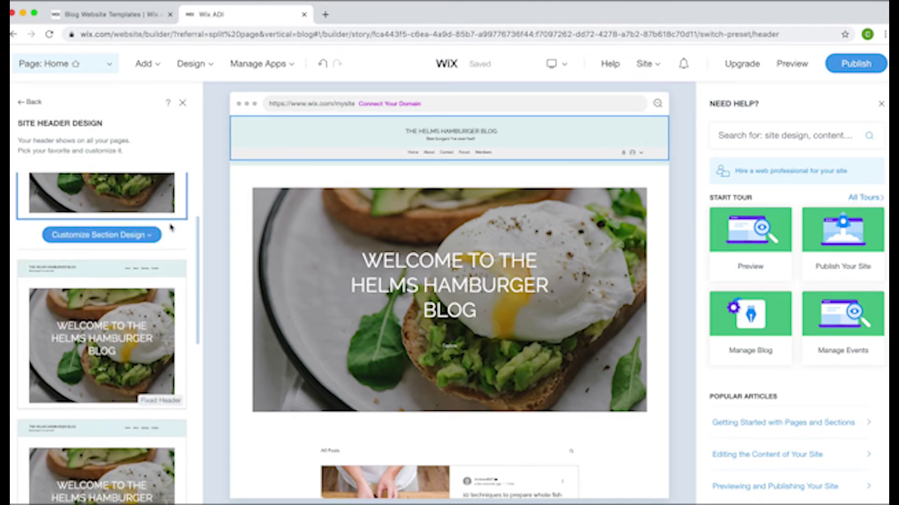
{"action": "mouse_move", "coordinate": [111, 305]}
{"action": "scroll", "coordinate": [111, 305], "scroll_direction": "down", "scroll_amount": 1}
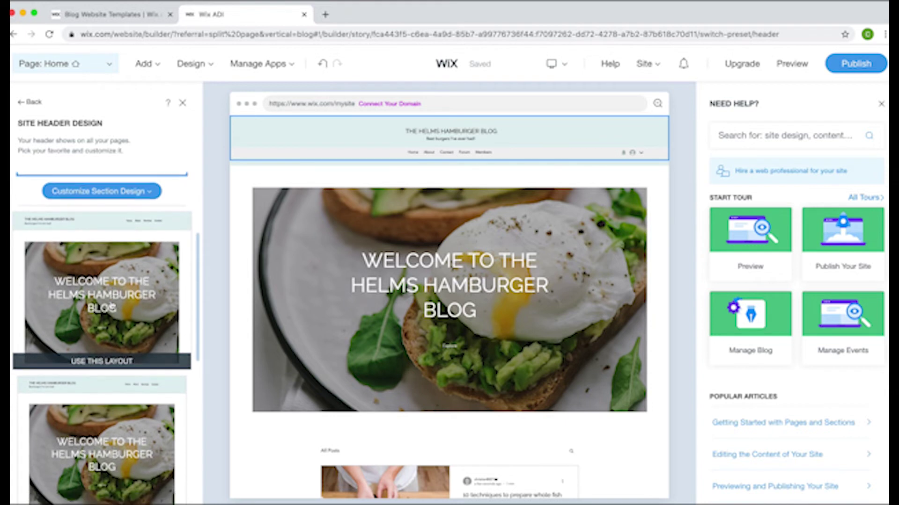
{"action": "scroll", "coordinate": [111, 307], "scroll_direction": "down", "scroll_amount": 3}
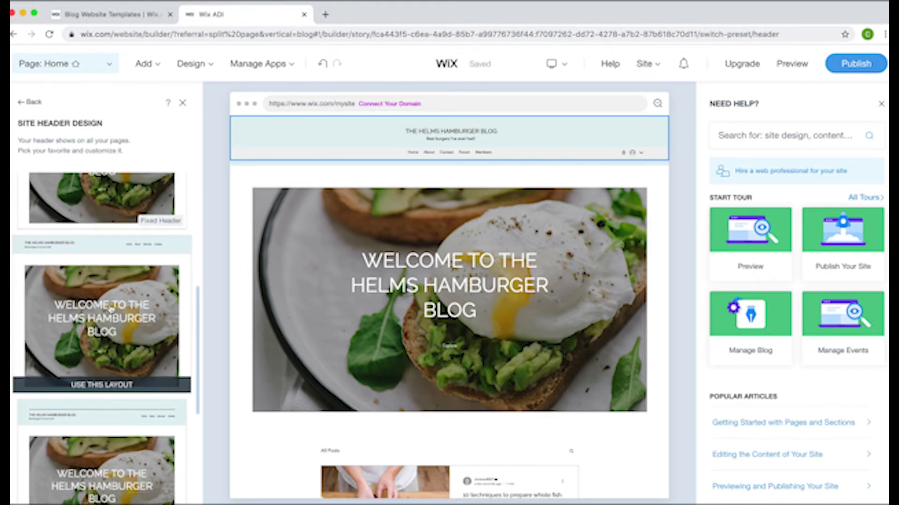
{"action": "scroll", "coordinate": [111, 307], "scroll_direction": "down", "scroll_amount": 1}
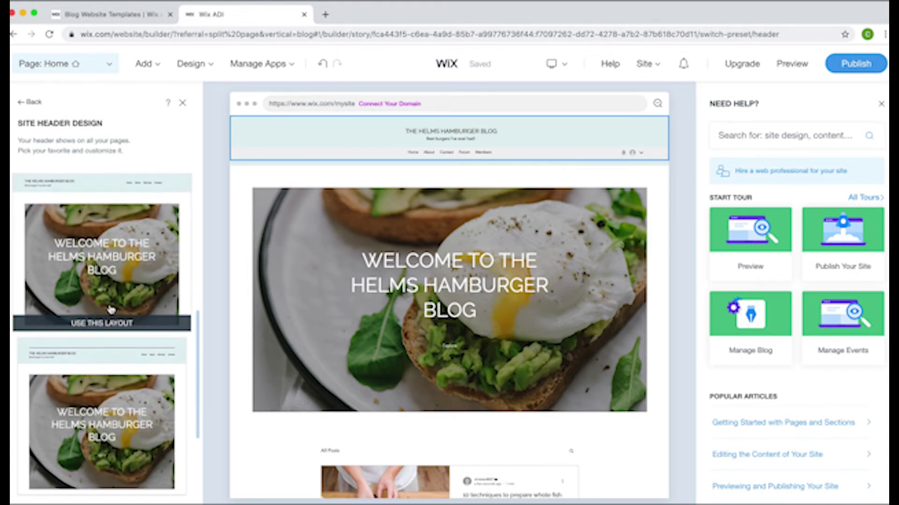
{"action": "left_click", "coordinate": [103, 371]}
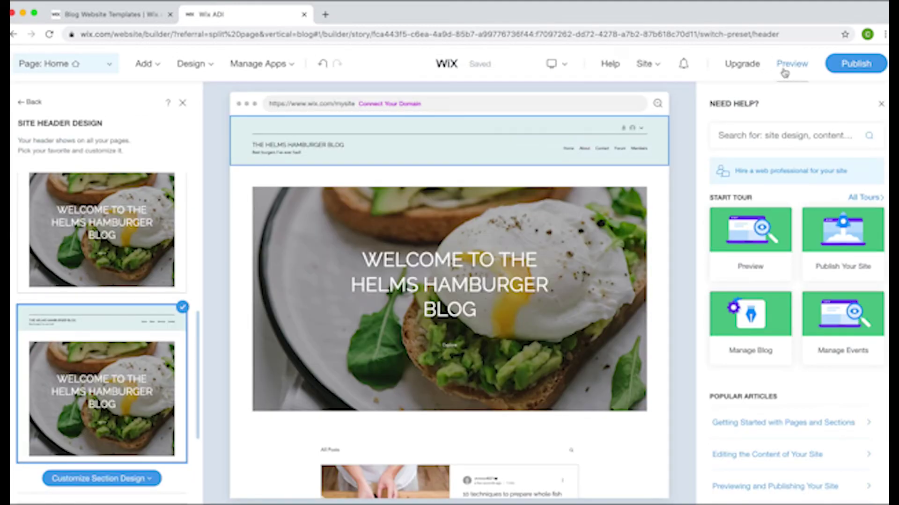
{"action": "left_click", "coordinate": [855, 64]}
Confirm publishing on the free domain and scroll through the live blog's posts and subscribe form.
{"action": "left_click", "coordinate": [449, 423]}
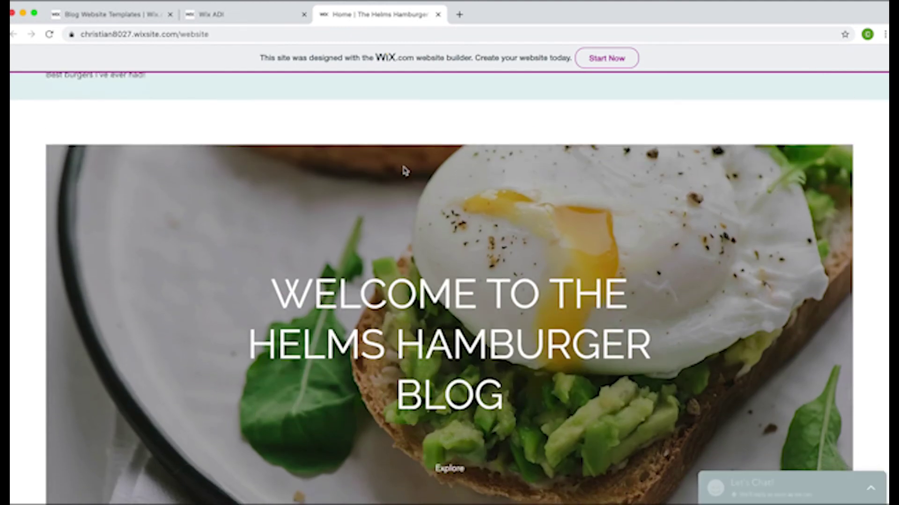
{"action": "scroll", "coordinate": [404, 171], "scroll_direction": "down", "scroll_amount": 10}
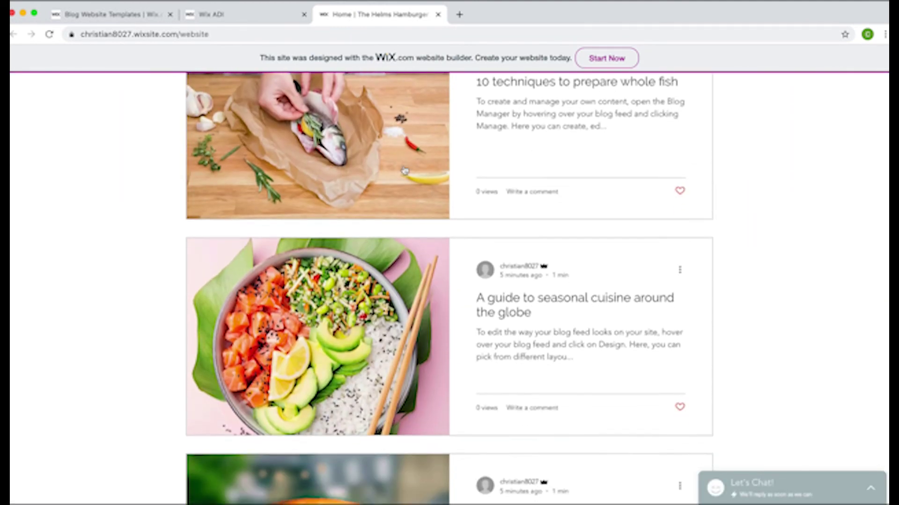
{"action": "scroll", "coordinate": [405, 171], "scroll_direction": "down", "scroll_amount": 6}
{"action": "scroll", "coordinate": [405, 171], "scroll_direction": "up", "scroll_amount": 2}
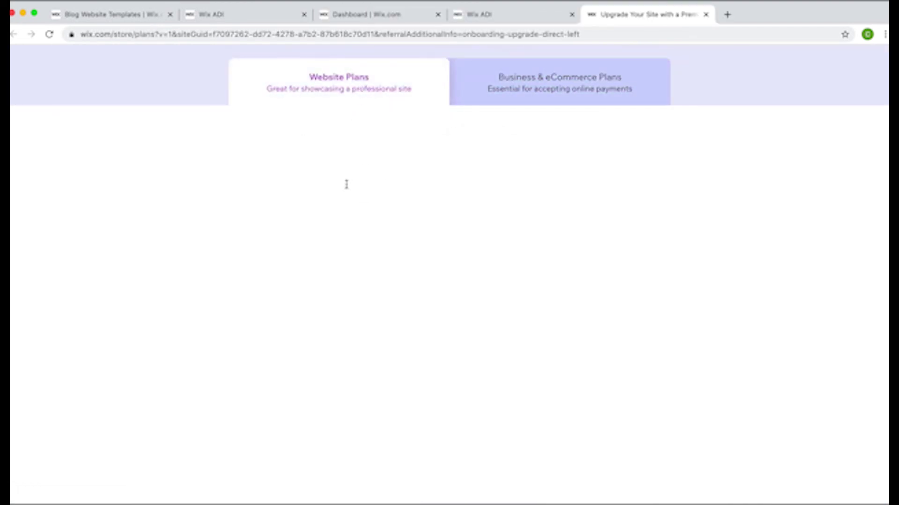
{"action": "scroll", "coordinate": [267, 206], "scroll_direction": "down", "scroll_amount": 2}
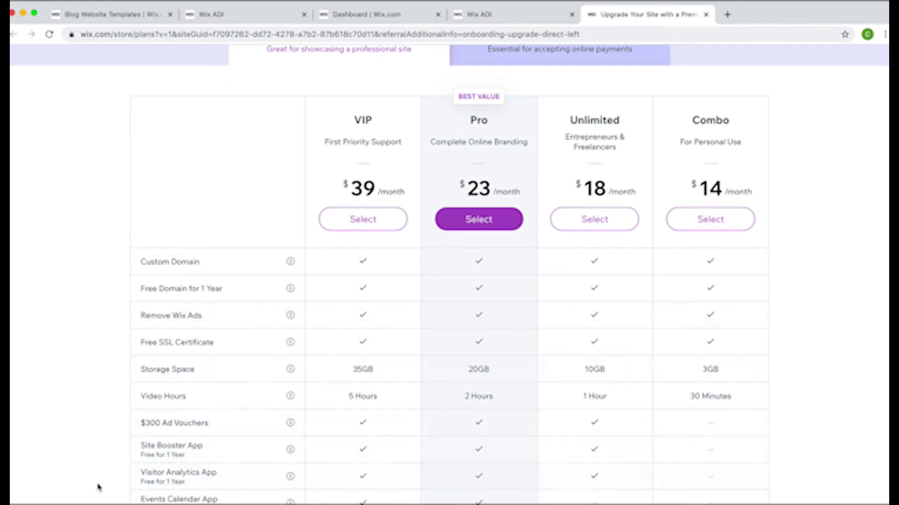
Compare the VIP, Pro, Unlimited and Combo premium plans, then return to the ADI editor.
{"action": "key", "text": "super+w"}
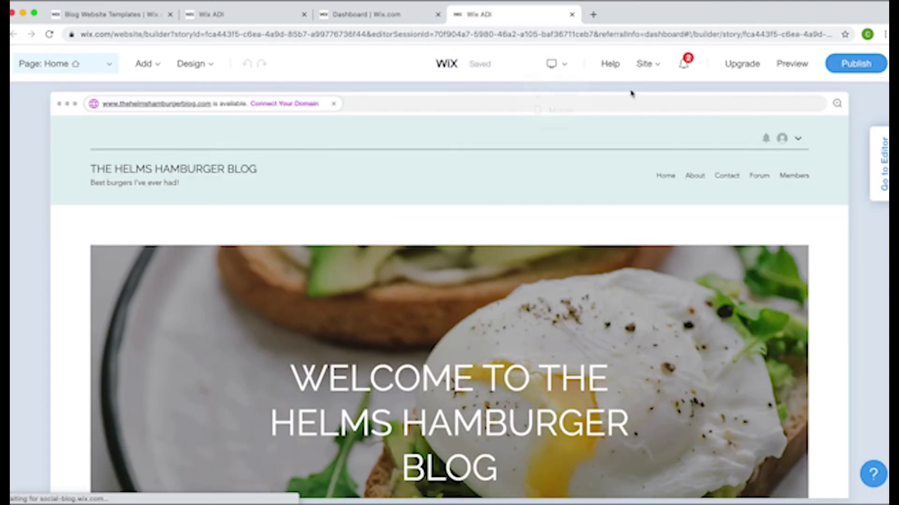
{"action": "mouse_move", "coordinate": [744, 64]}
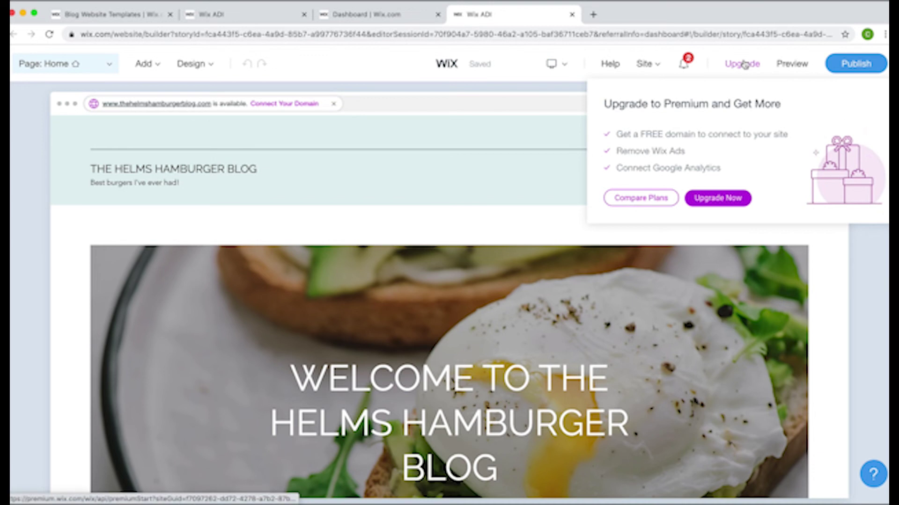
{"action": "left_click", "coordinate": [639, 198]}
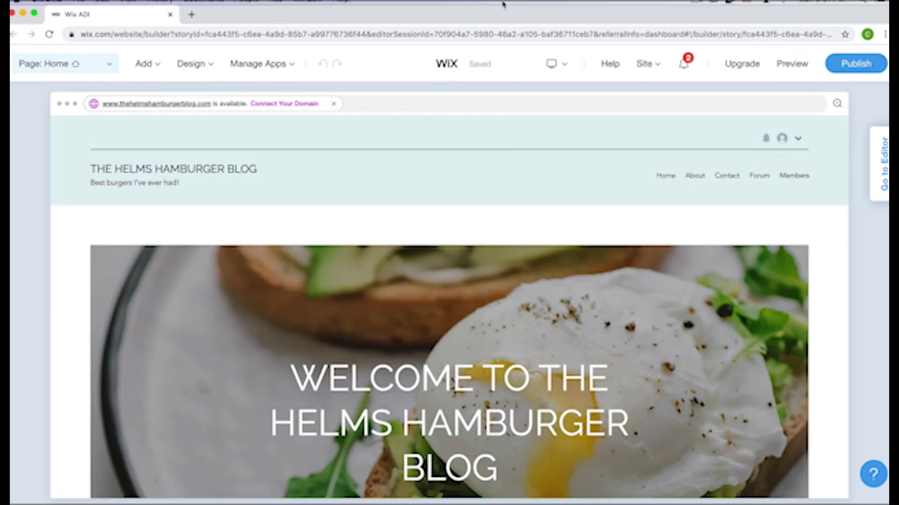
{"action": "mouse_move", "coordinate": [646, 76]}
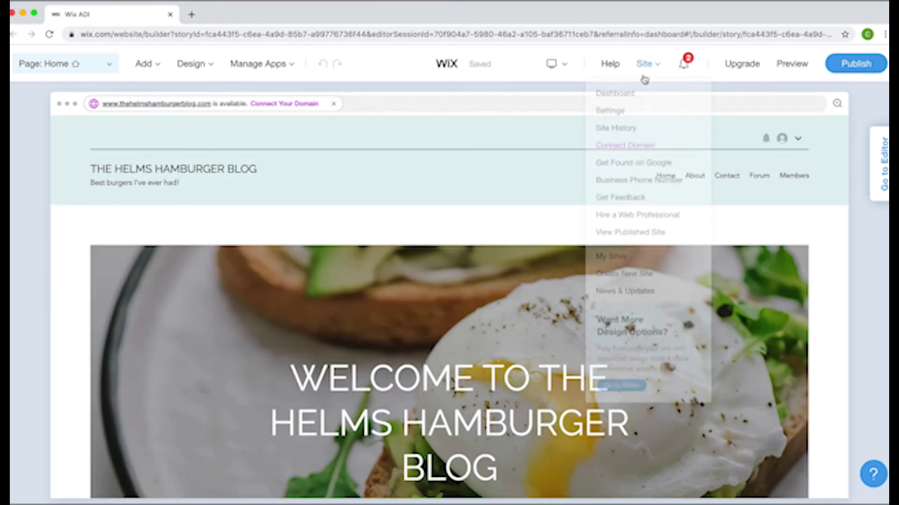
From the dashboard's blog panel, create a new blog post titled 'New Post!'.
{"action": "left_click", "coordinate": [622, 113]}
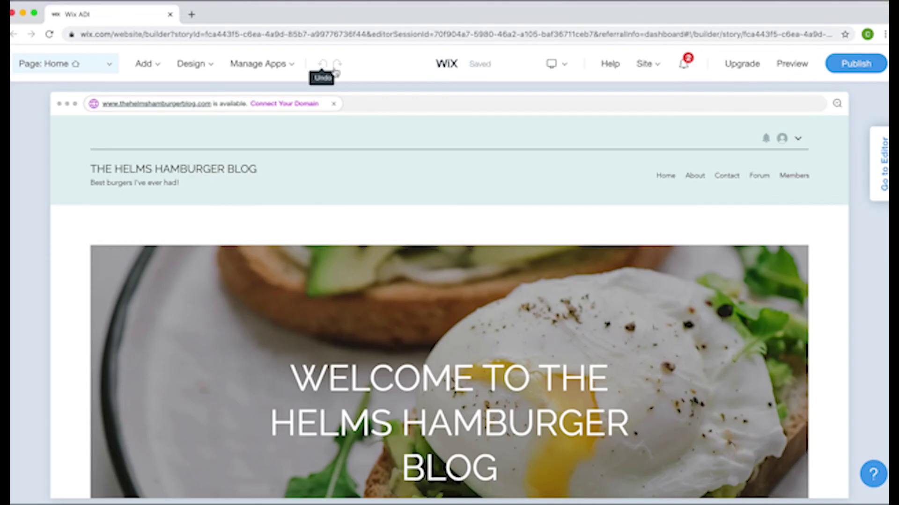
{"action": "mouse_move", "coordinate": [256, 68]}
{"action": "left_click", "coordinate": [257, 113]}
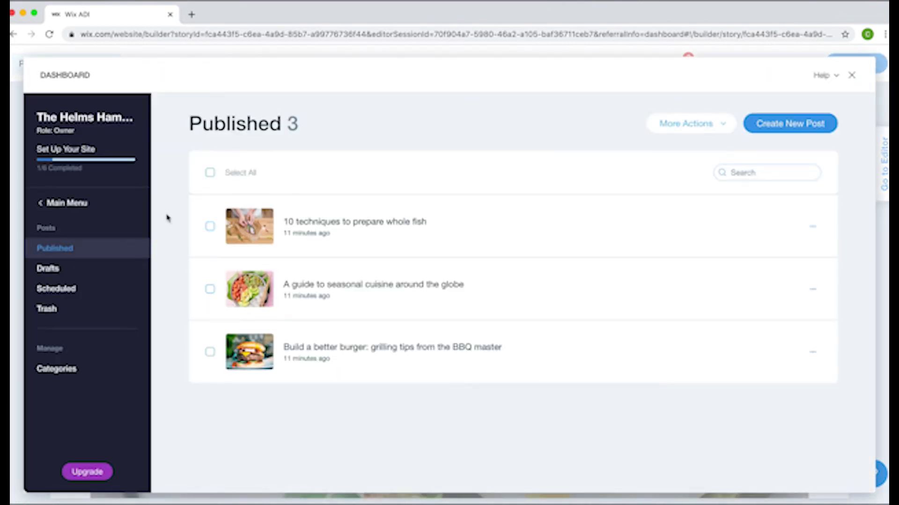
{"action": "left_click", "coordinate": [782, 124]}
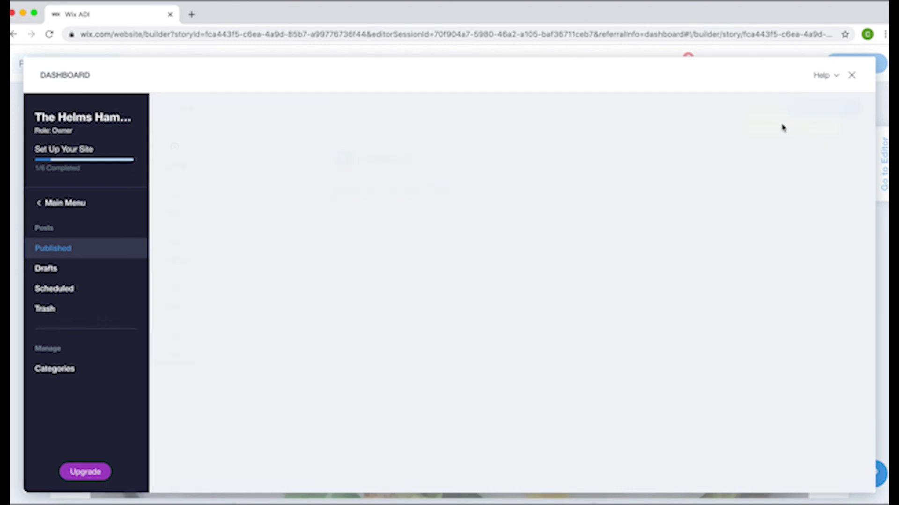
{"action": "type", "text": "New Post!"}
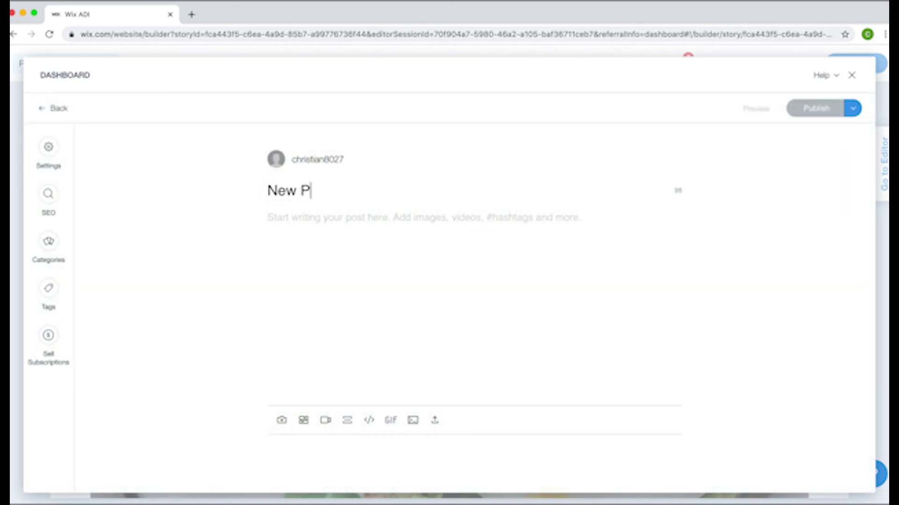